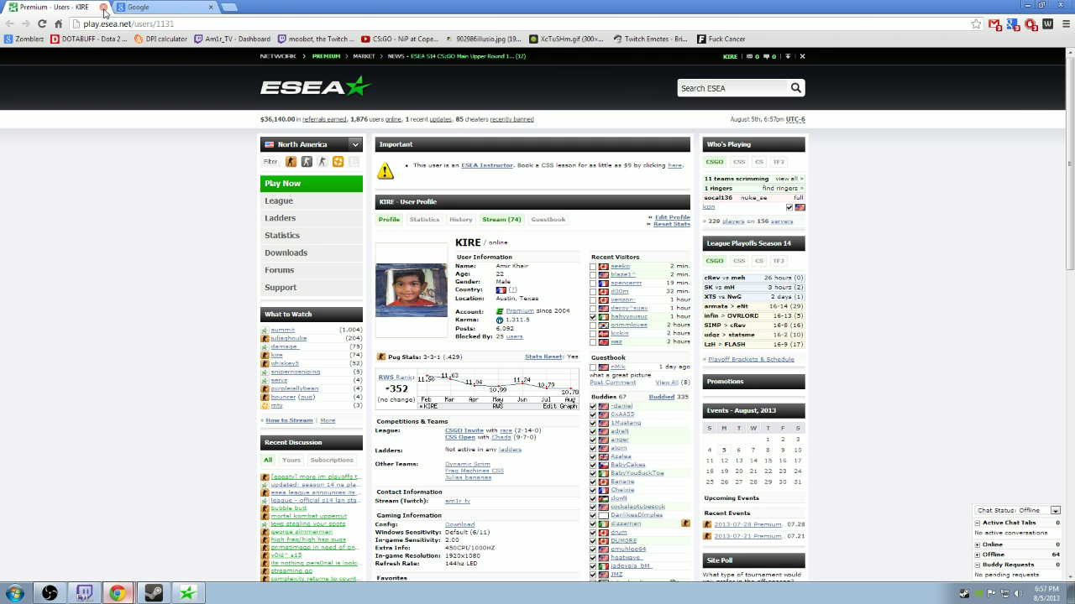
# Step: Close the ESEA profile page and go to the website spddl.de
pyautogui.click(103, 7)
pyautogui.moveTo(192, 24); pyautogui.dragTo(2, 25)
pyautogui.write('spddl.de')
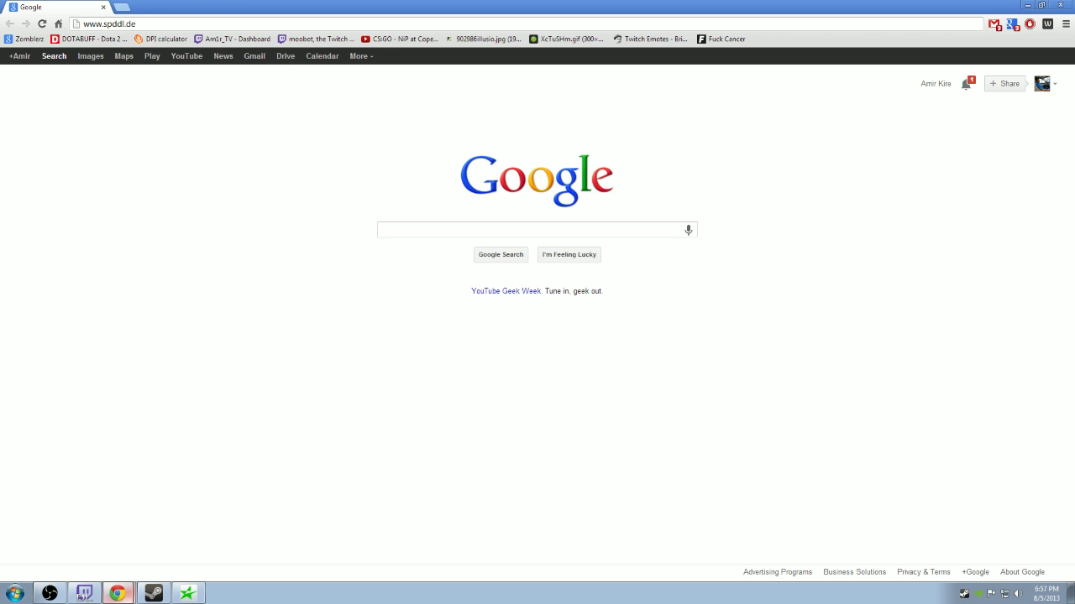
pyautogui.press('Return')
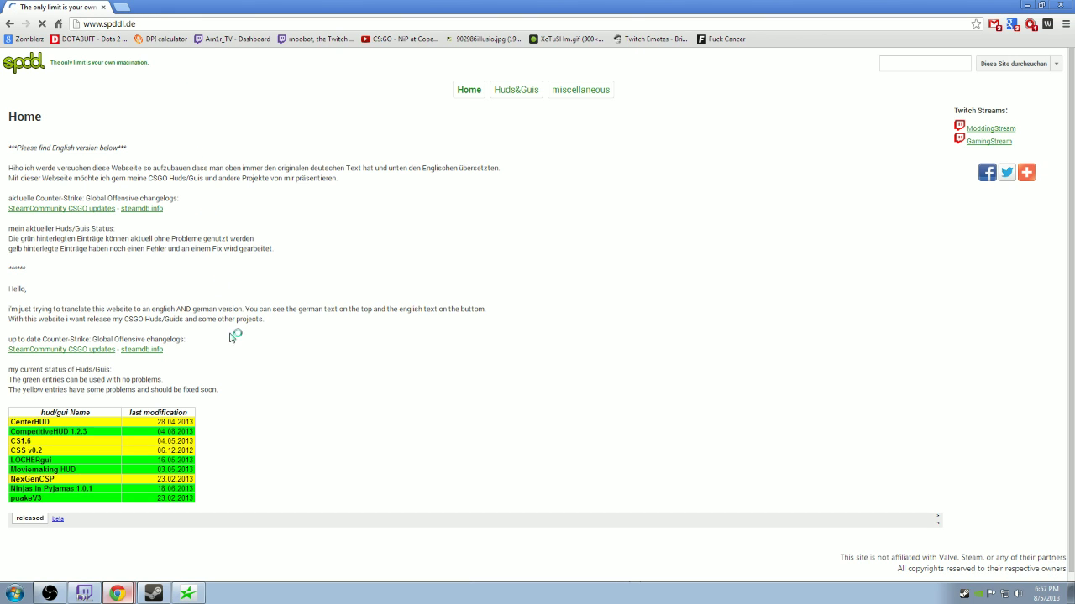
# Step: Open the CompetitiveHUD page on the site, review its versions, and download v1.2.3
pyautogui.scroll(-1, 228, 277)
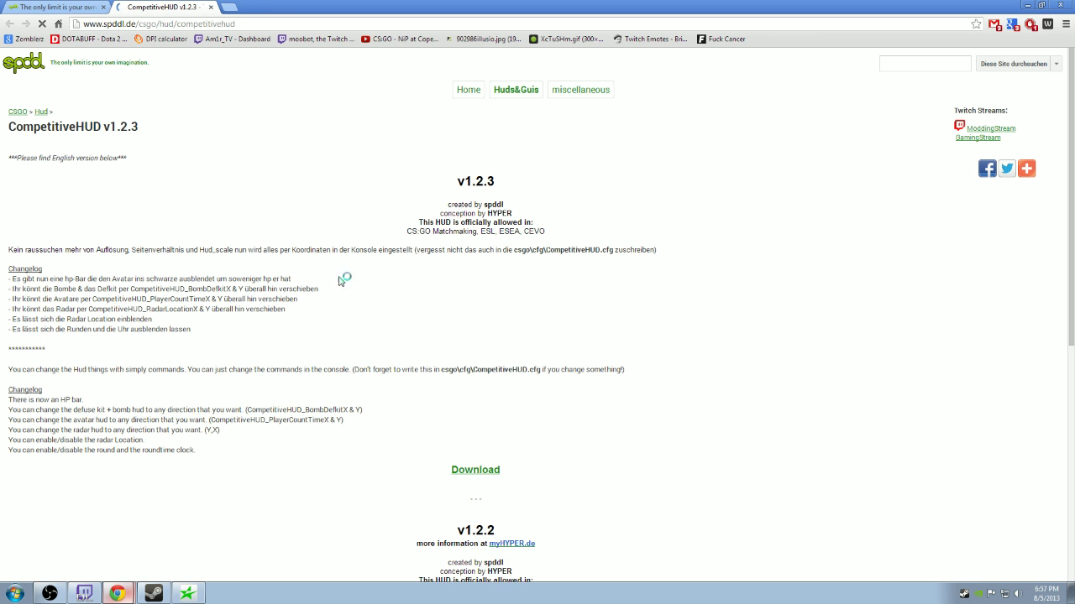
pyautogui.scroll(-5, 370, 345)
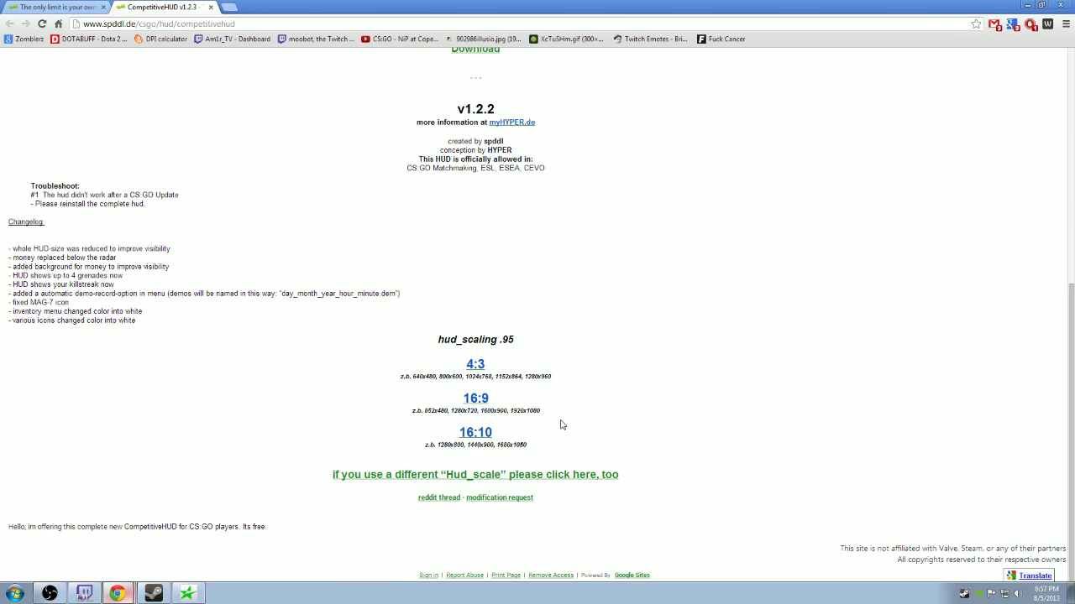
pyautogui.moveTo(548, 441)
pyautogui.mouseDown()
pyautogui.moveTo(394, 367)
pyautogui.moveTo(534, 410)
pyautogui.moveTo(566, 443)
pyautogui.mouseUp()
pyautogui.click(566, 436)
pyautogui.scroll(4, 565, 429)
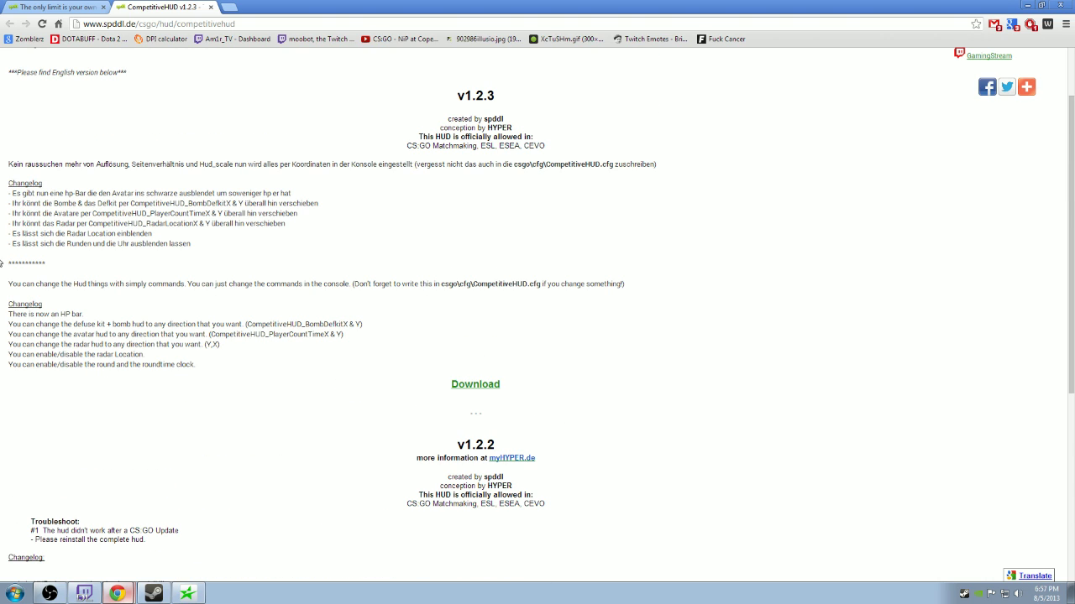
pyautogui.moveTo(72, 193); pyautogui.dragTo(416, 328)
pyautogui.click(417, 329)
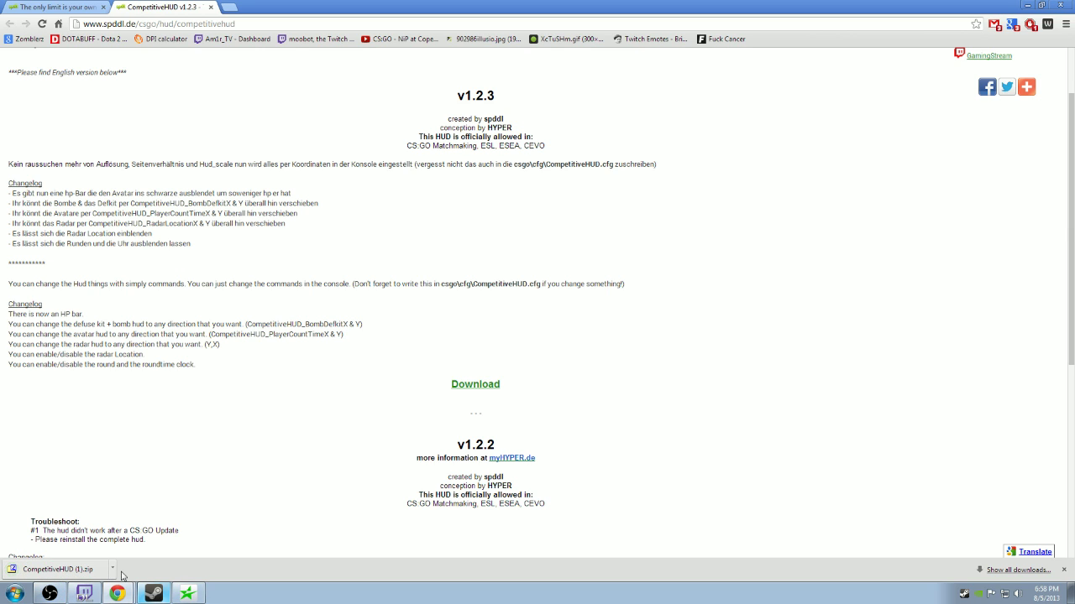
# Step: Show the downloaded CompetitiveHUD (1).zip in its folder and place the archive on the desktop
pyautogui.click(113, 570)
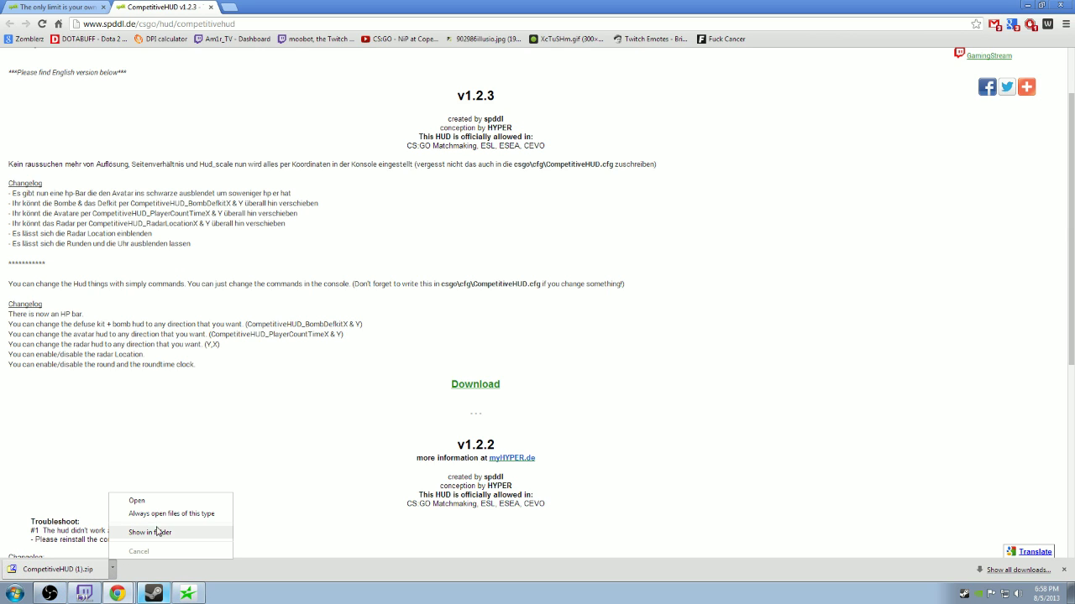
pyautogui.click(149, 532)
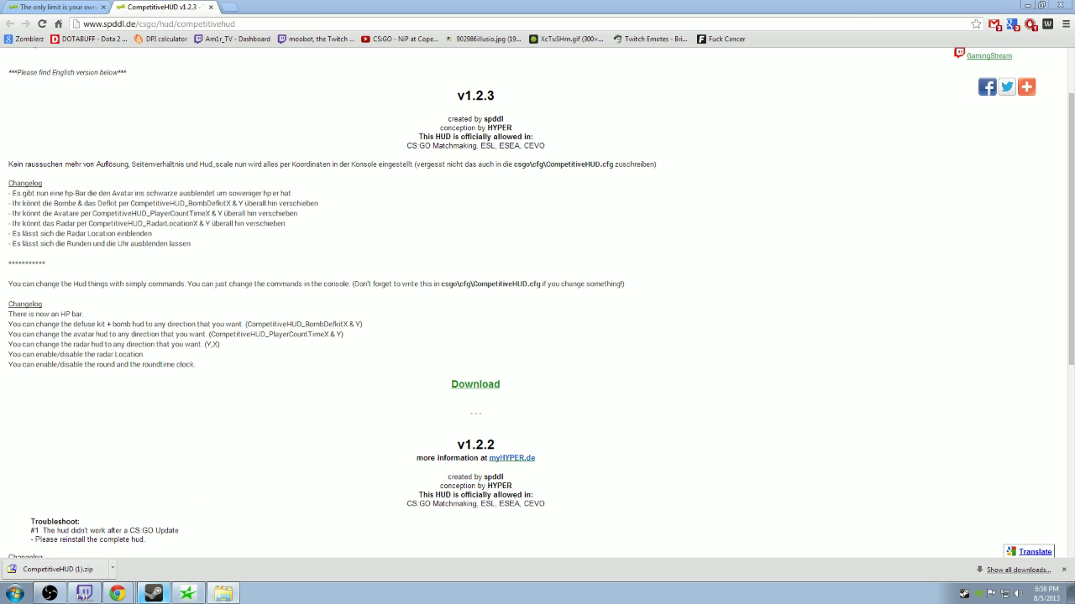
pyautogui.doubleClick(295, 7)
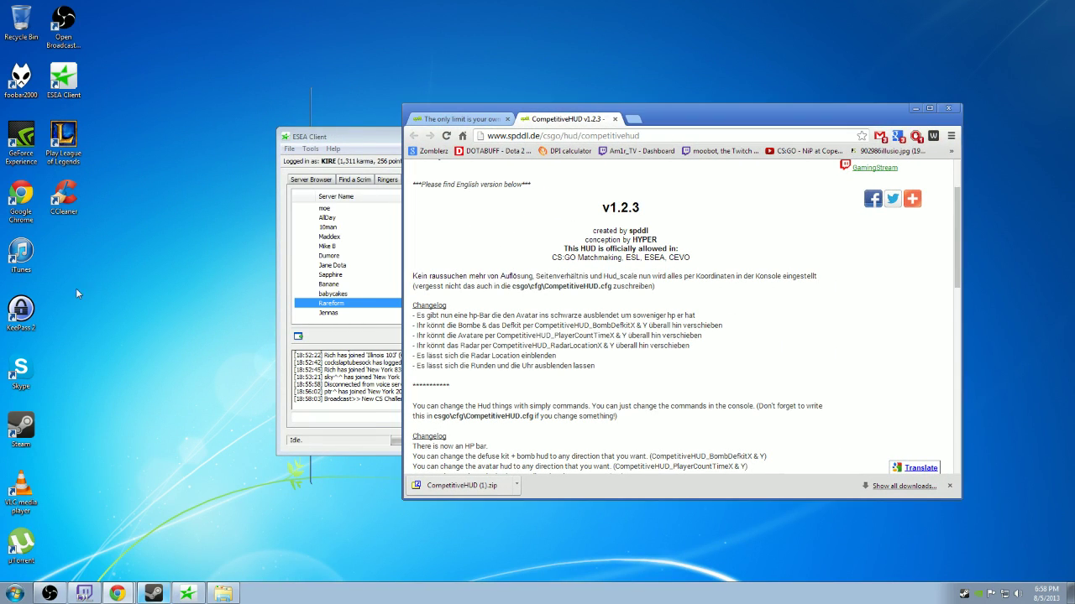
pyautogui.moveTo(76, 288); pyautogui.dragTo(108, 259)
pyautogui.click(202, 264)
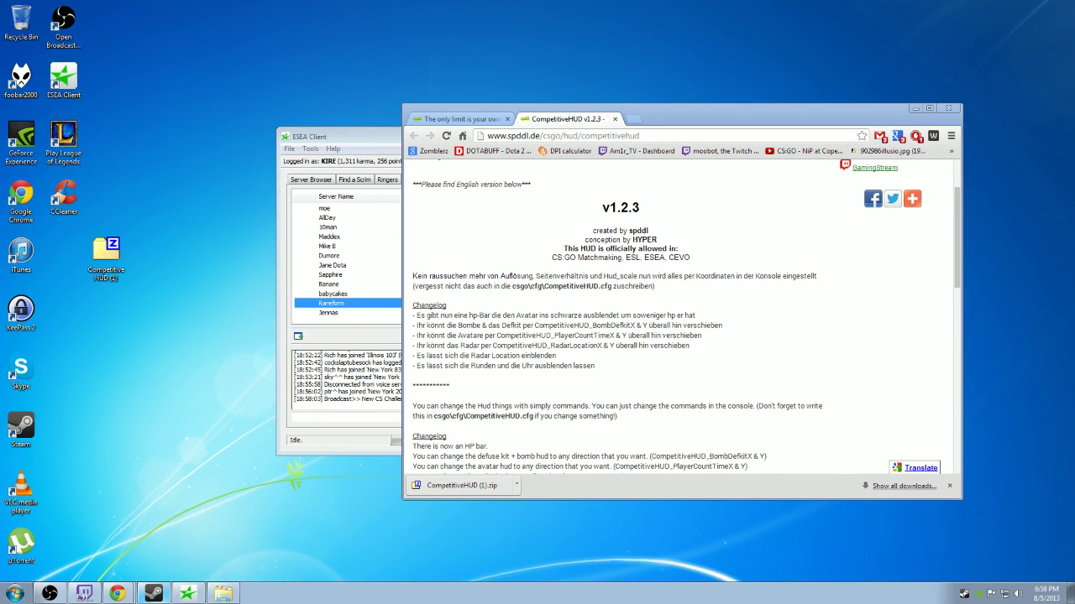
# Step: Clear the desktop of the ESEA Client, downloads folder and browser windows
pyautogui.click(387, 132)
pyautogui.click(928, 96)
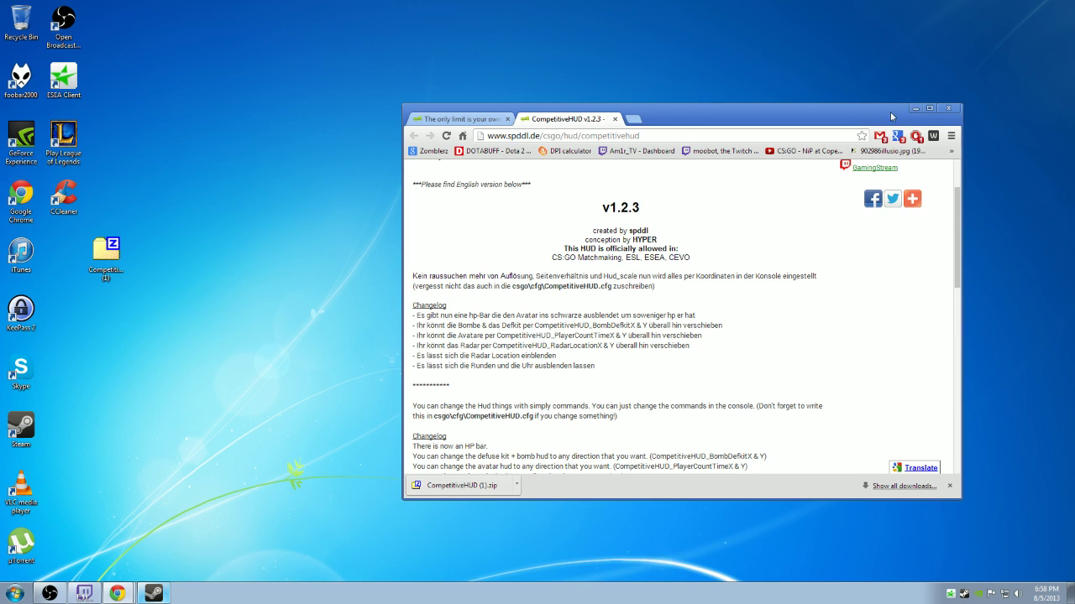
pyautogui.moveTo(891, 116); pyautogui.dragTo(878, 2)
pyautogui.click(1027, 5)
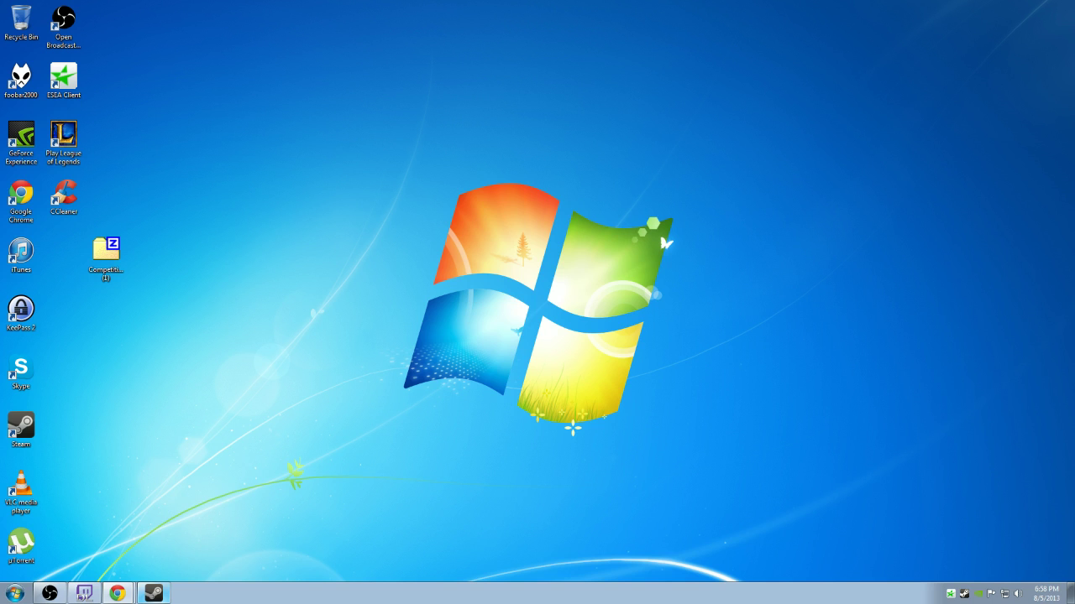
# Step: Extract the CompetitiveHUD (1) archive directly onto the desktop with 7-Zip
pyautogui.rightClick(116, 259)
pyautogui.moveTo(186, 278)
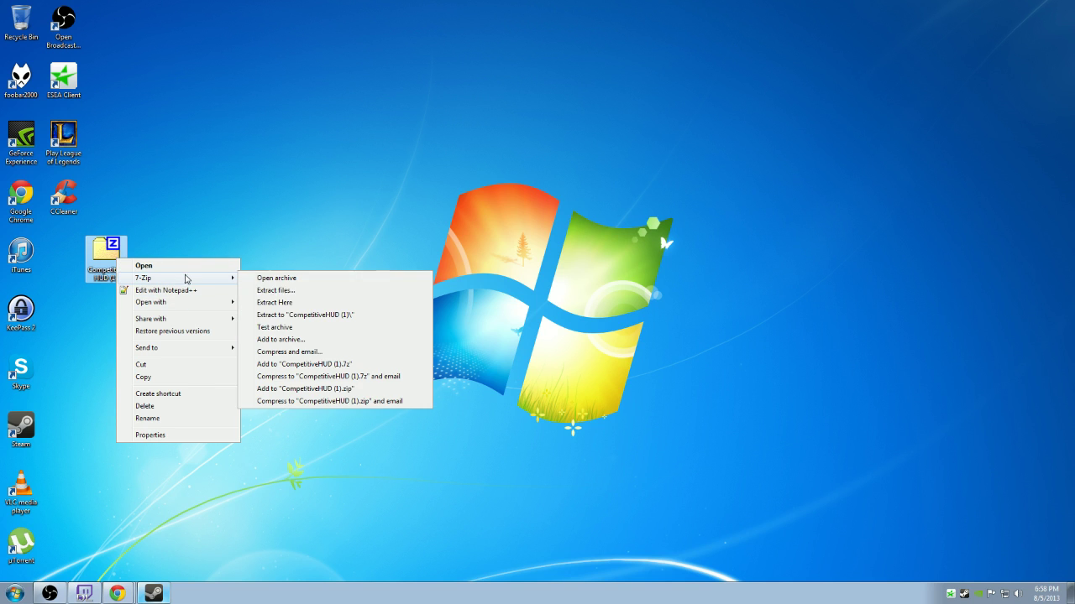
pyautogui.click(296, 306)
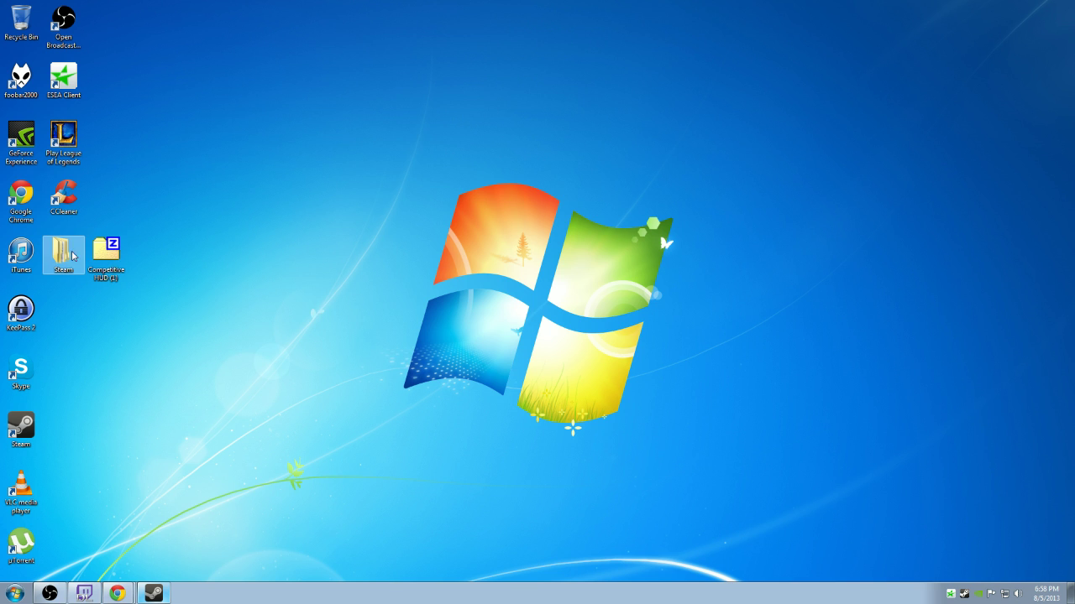
# Step: Set the extracted Steam folder apart on the desktop, open it, and make its window narrower to leave room beside it
pyautogui.moveTo(217, 304); pyautogui.dragTo(256, 217)
pyautogui.click(368, 245)
pyautogui.doubleClick(275, 201)
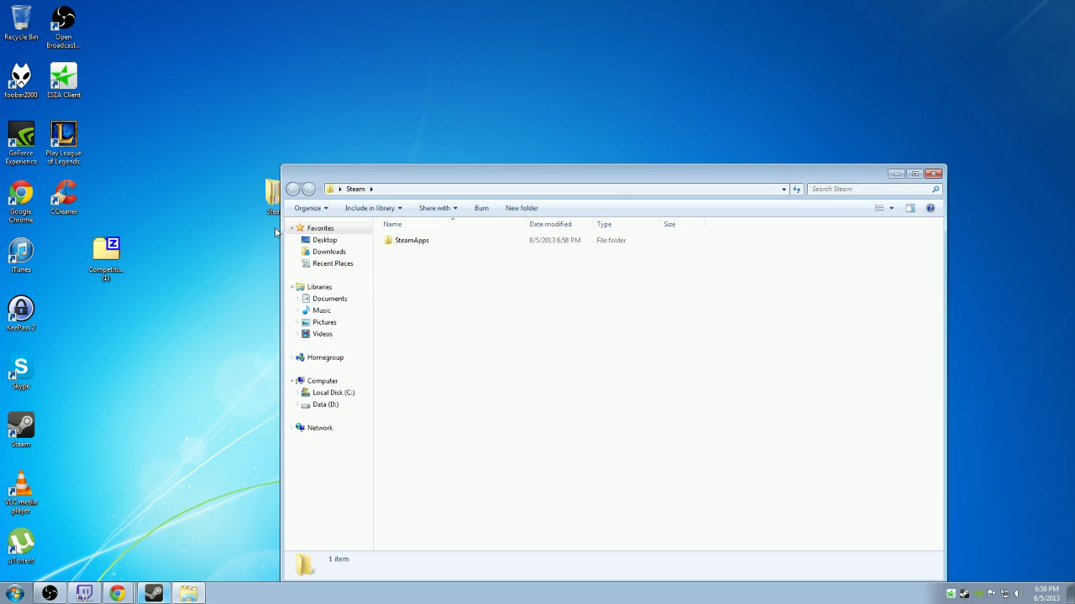
pyautogui.moveTo(283, 228); pyautogui.dragTo(641, 241)
pyautogui.moveTo(749, 168); pyautogui.dragTo(783, 84)
# Step: Open Local Disk (C:) in a second Explorer window beside the extracted Steam folder
pyautogui.click(2, 586)
pyautogui.click(177, 364)
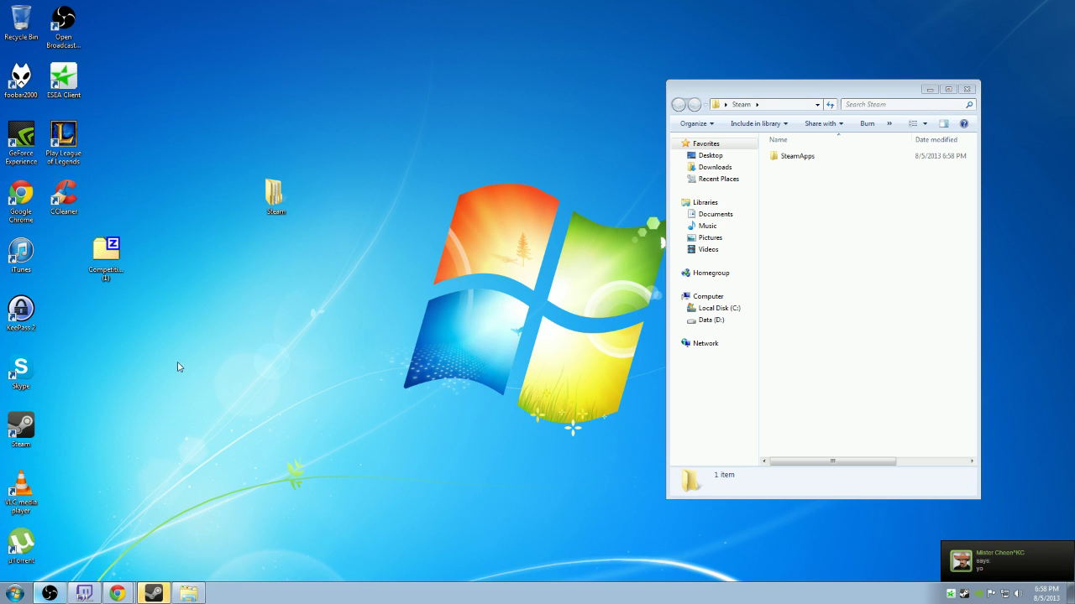
pyautogui.moveTo(833, 108); pyautogui.dragTo(391, 104)
pyautogui.doubleClick(410, 174)
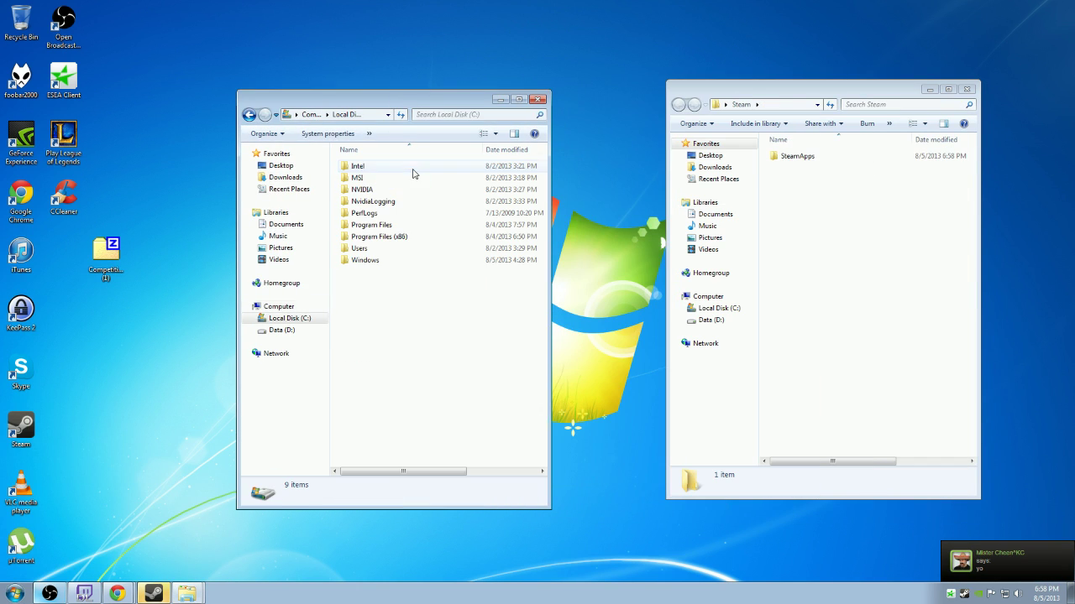
# Step: Browse to Program Files (x86)\Steam\SteamApps\common\Counter-Strike Global Offensive\csgo and widen that window
pyautogui.doubleClick(400, 235)
pyautogui.scroll(-3, 396, 240)
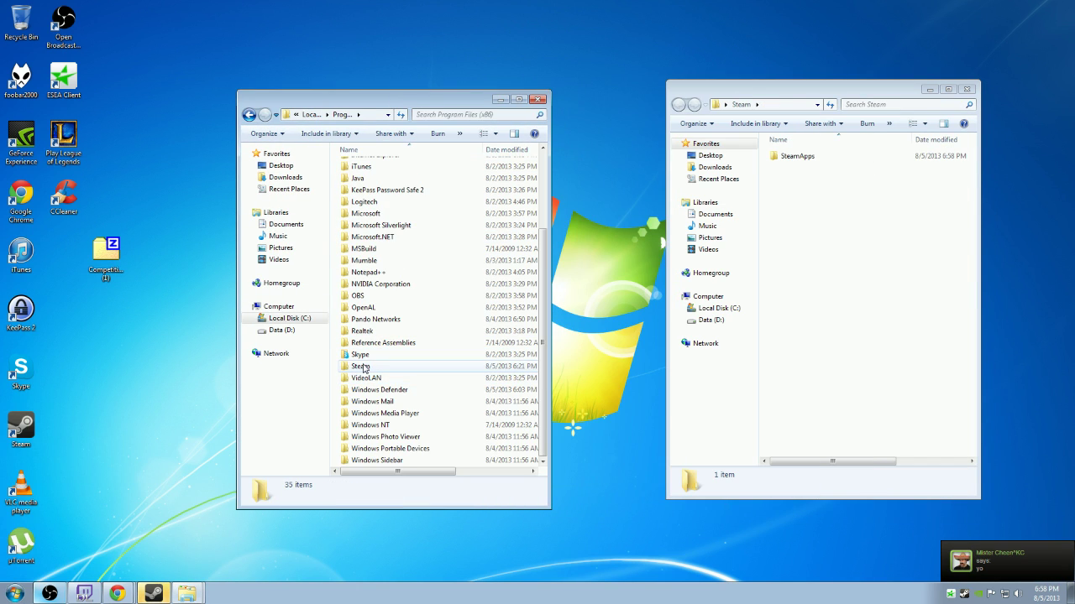
pyautogui.doubleClick(363, 368)
pyautogui.doubleClick(371, 354)
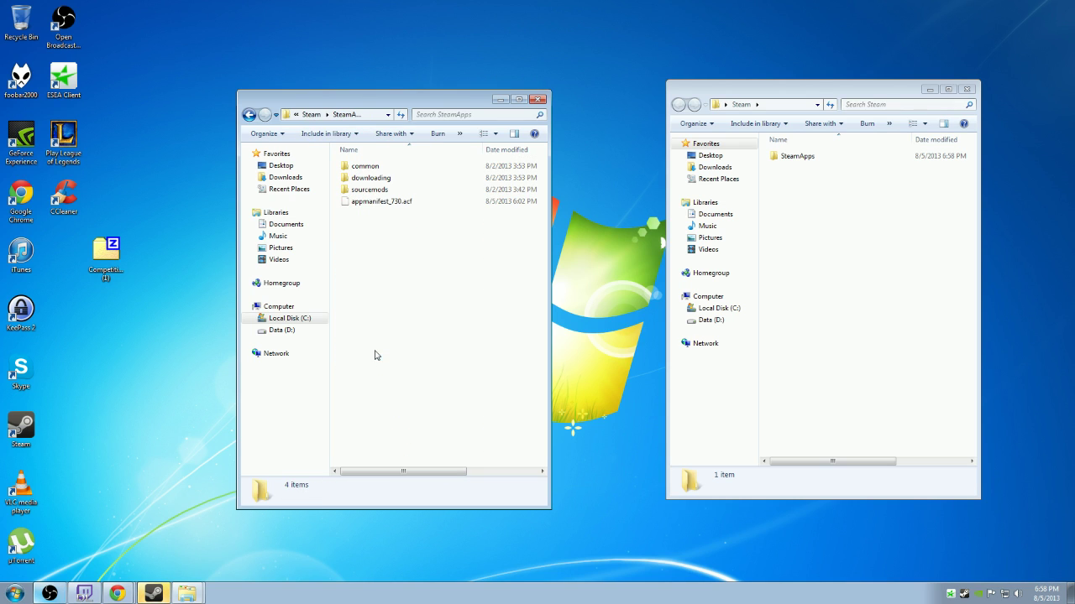
pyautogui.doubleClick(366, 167)
pyautogui.doubleClick(369, 168)
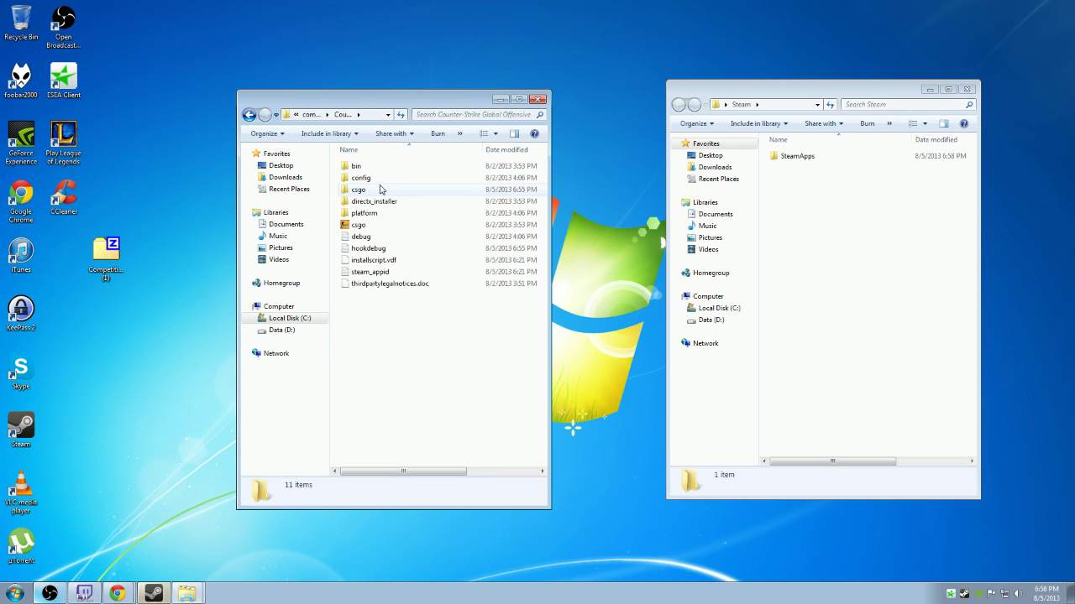
pyautogui.doubleClick(378, 190)
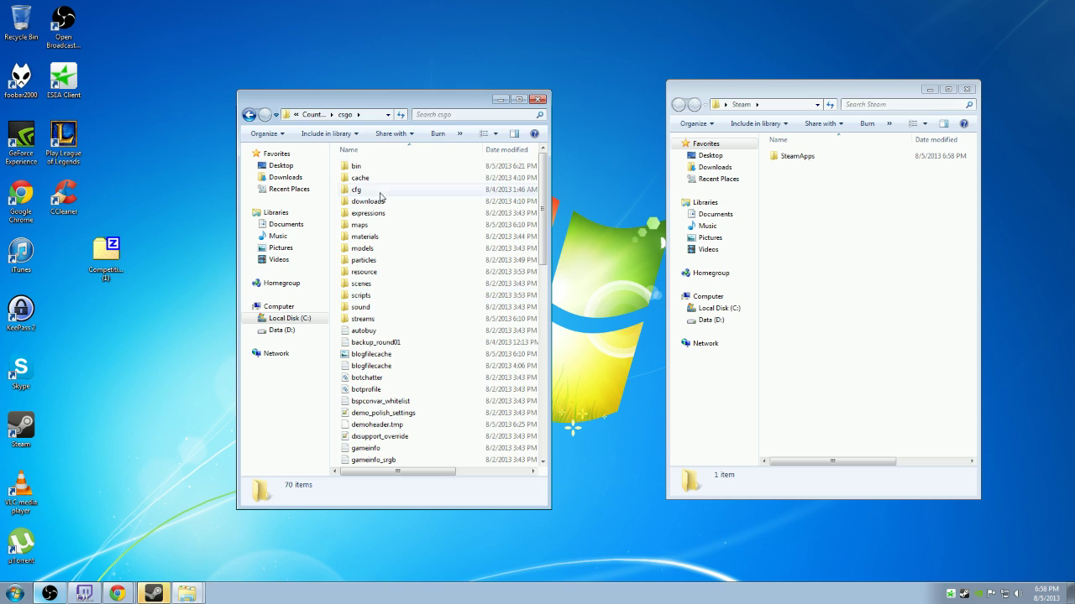
pyautogui.moveTo(437, 99); pyautogui.dragTo(342, 61)
pyautogui.moveTo(456, 473); pyautogui.dragTo(566, 498)
# Step: In the extracted Steam folder, browse to SteamApps\common\Counter-Strike Global Offensive\csgo\resource\flash and copy all its SWF files
pyautogui.doubleClick(790, 158)
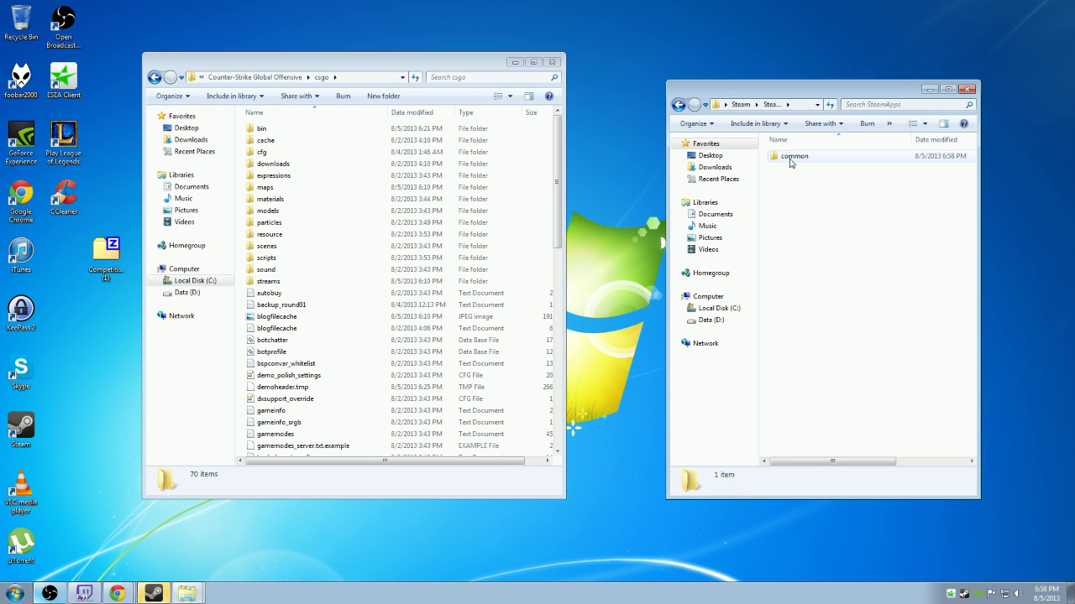
pyautogui.doubleClick(790, 158)
pyautogui.doubleClick(790, 157)
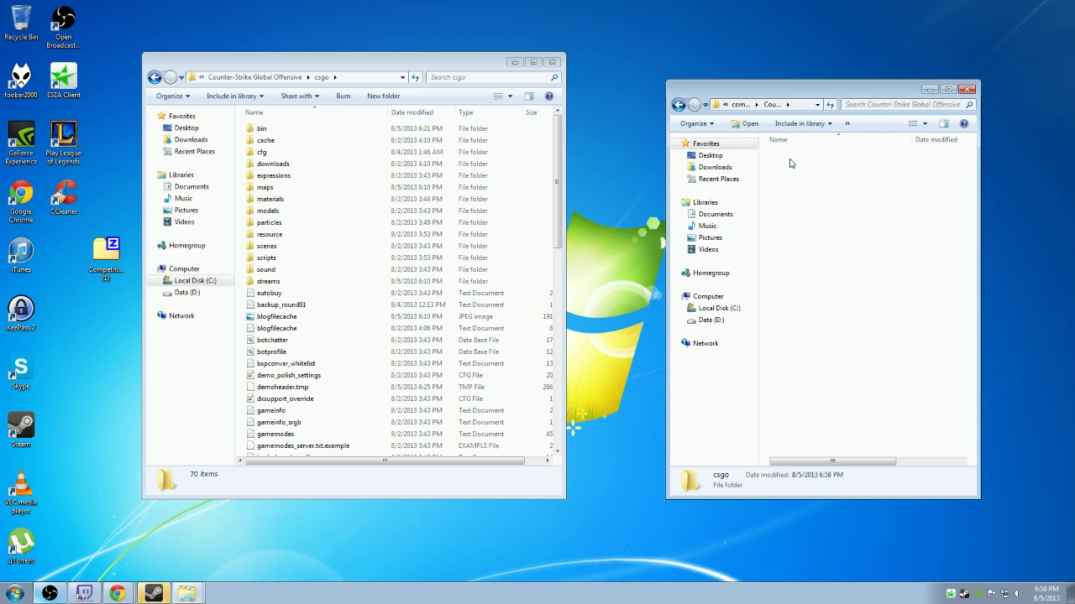
pyautogui.doubleClick(793, 169)
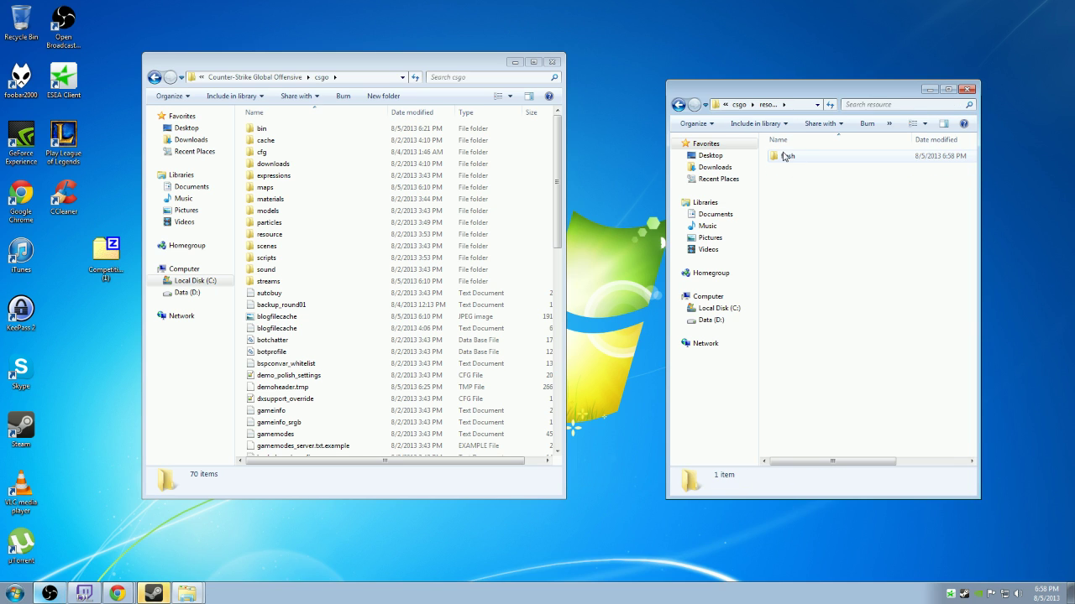
pyautogui.doubleClick(785, 157)
pyautogui.moveTo(831, 370); pyautogui.dragTo(785, 153)
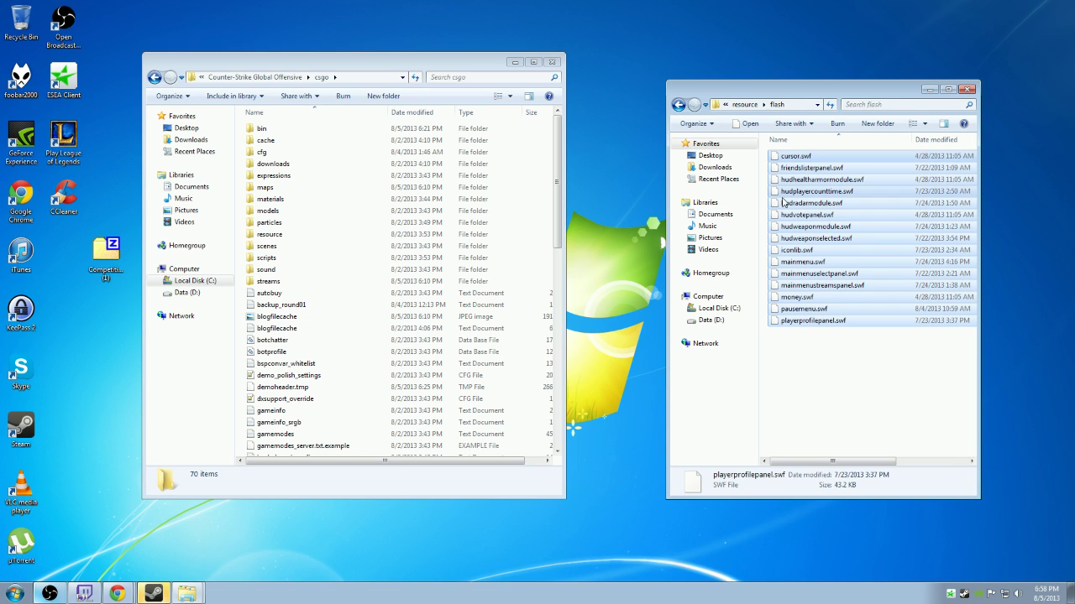
pyautogui.moveTo(784, 202); pyautogui.dragTo(784, 202)
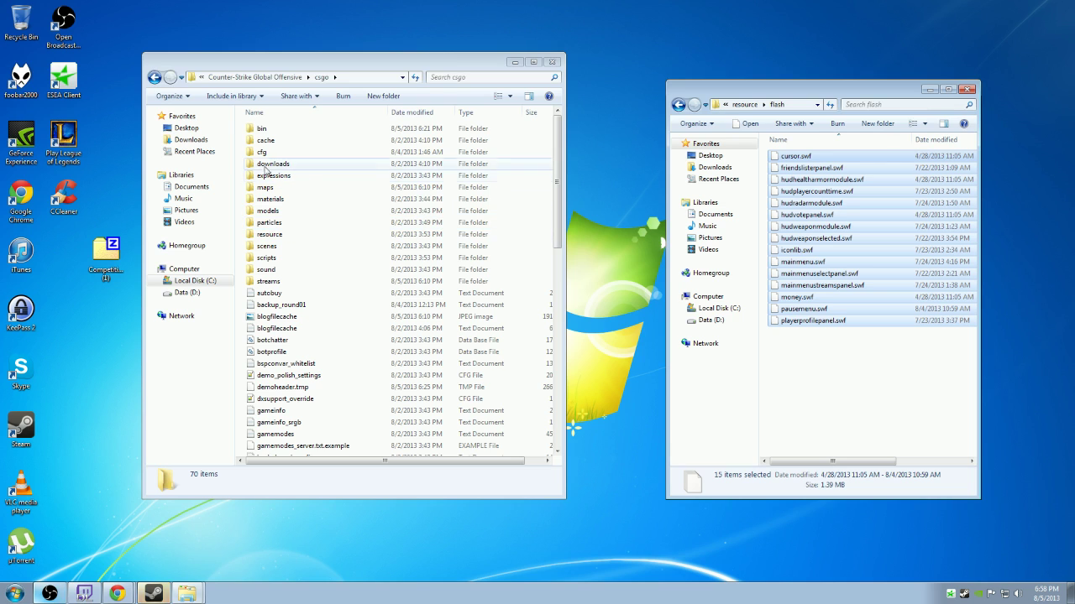
# Step: Paste the HUD files into the installed game's csgo\resource\flash folder, replacing every file with the same name
pyautogui.doubleClick(270, 236)
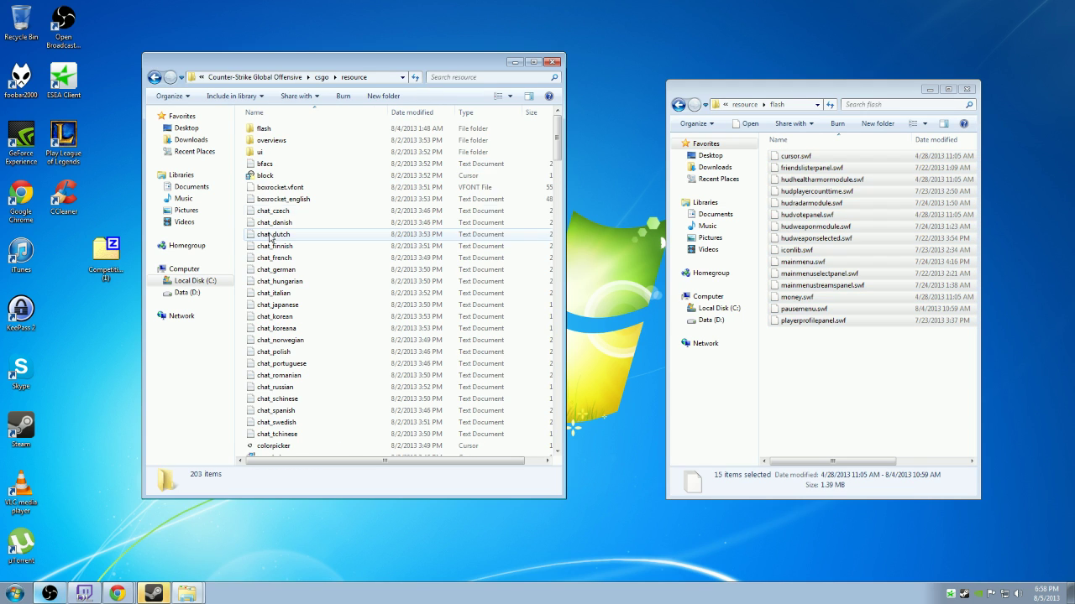
pyautogui.doubleClick(264, 128)
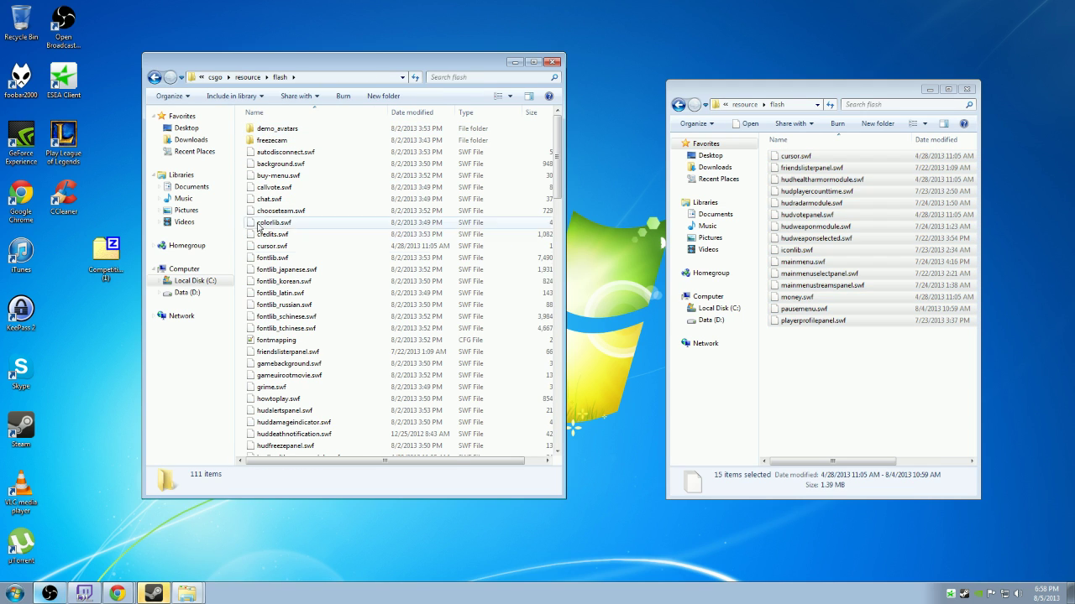
pyautogui.click(492, 271)
pyautogui.hotkey('ctrl', 'v')
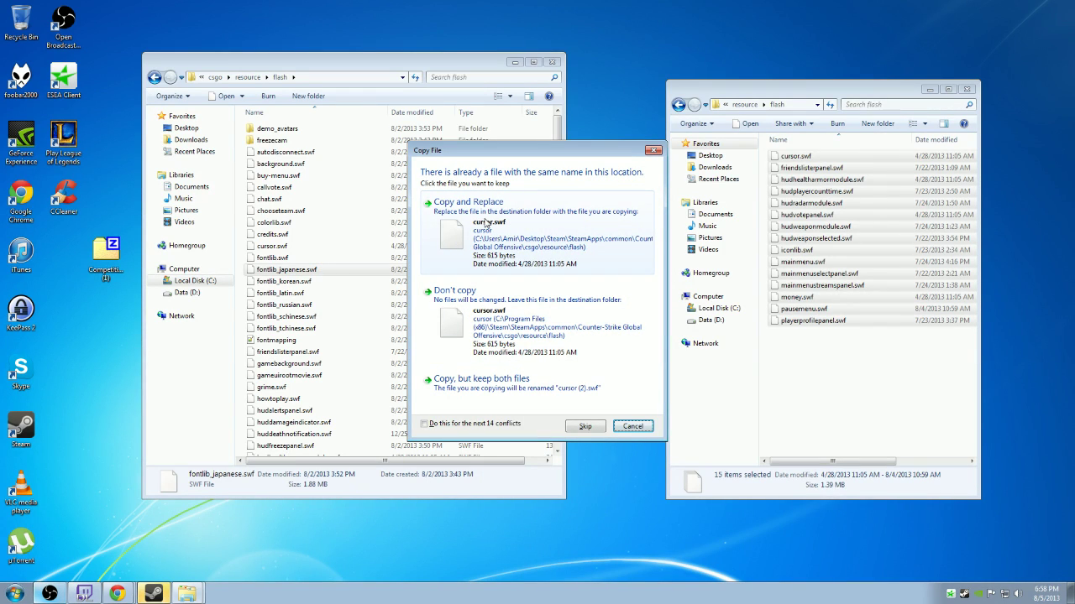
pyautogui.click(440, 424)
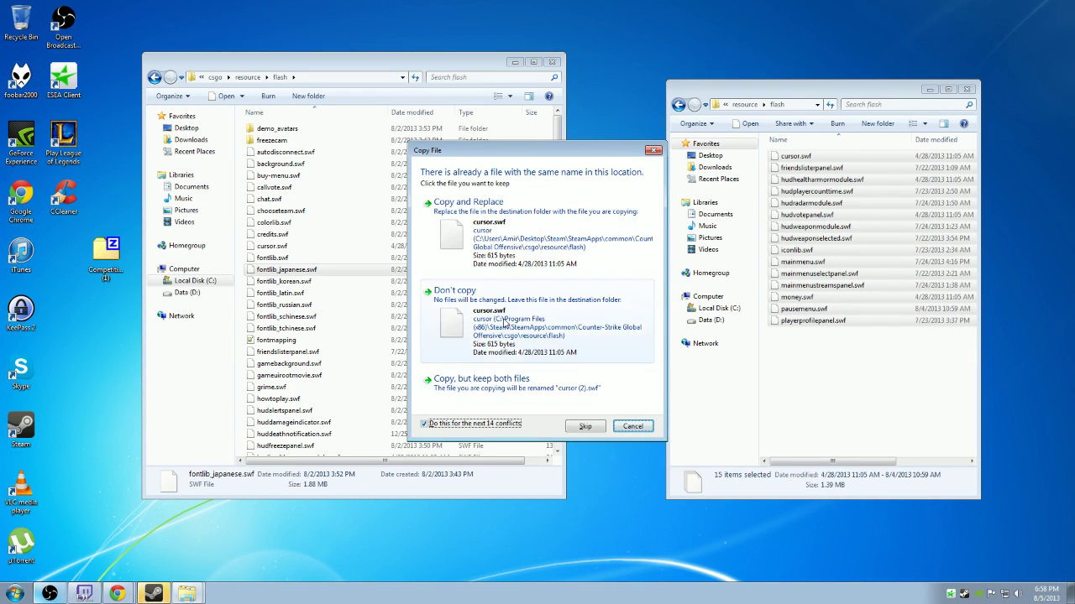
pyautogui.click(510, 250)
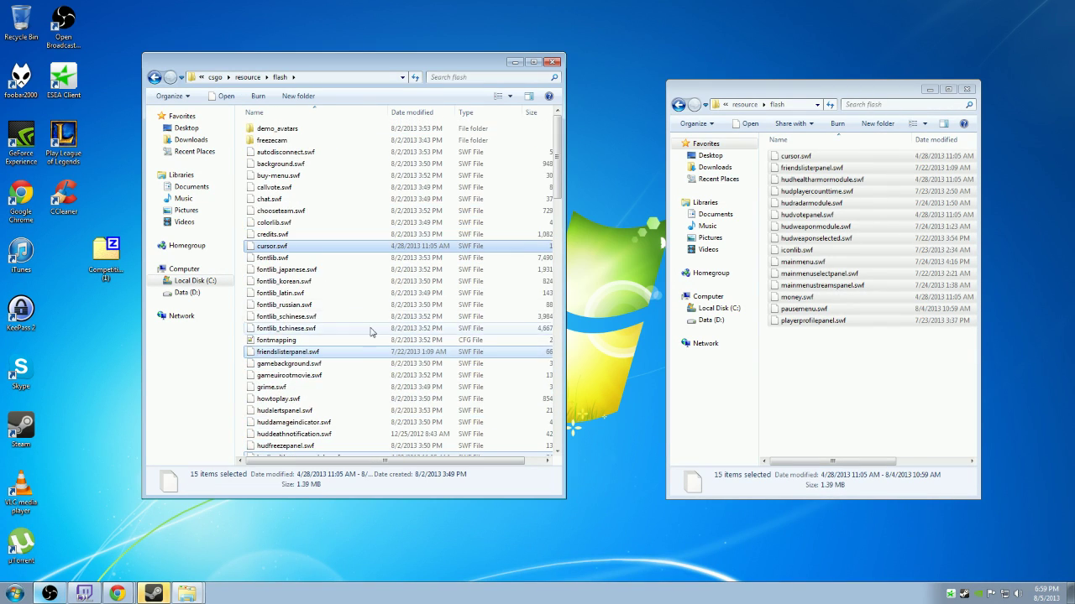
# Step: Return to the extracted csgo folder, open cfg, and select the CompetitiveHUD configuration file
pyautogui.click(845, 367)
pyautogui.press('BackSpace')
pyautogui.press('BackSpace')
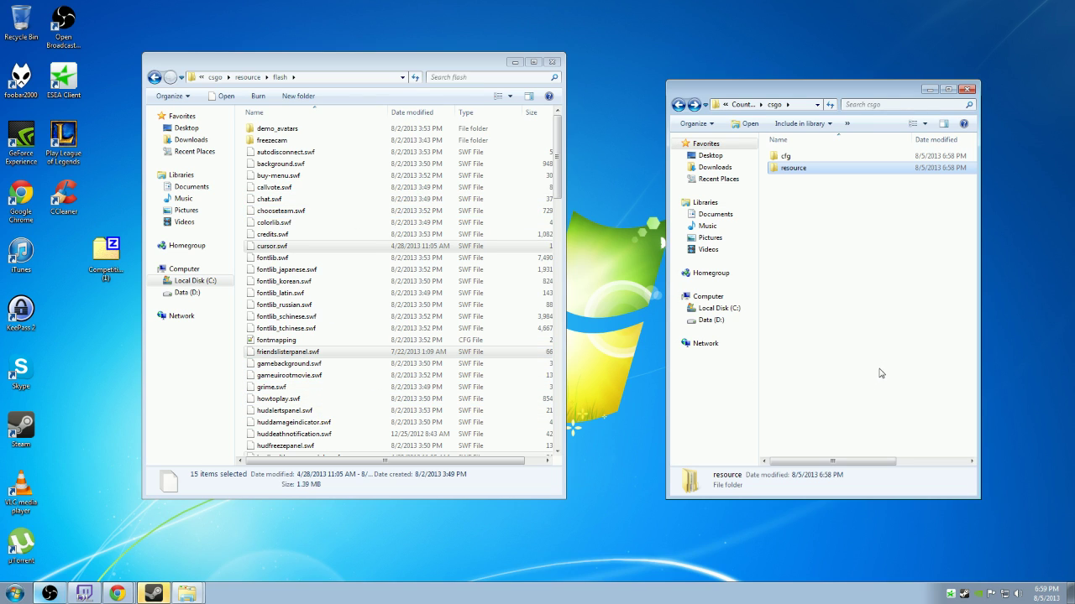
pyautogui.doubleClick(811, 158)
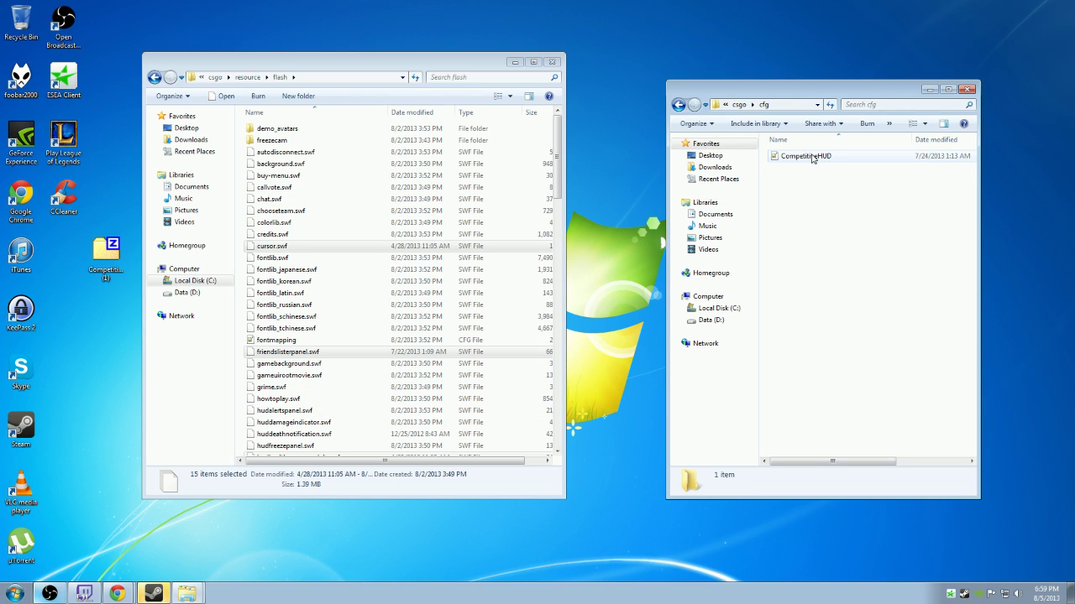
pyautogui.click(811, 157)
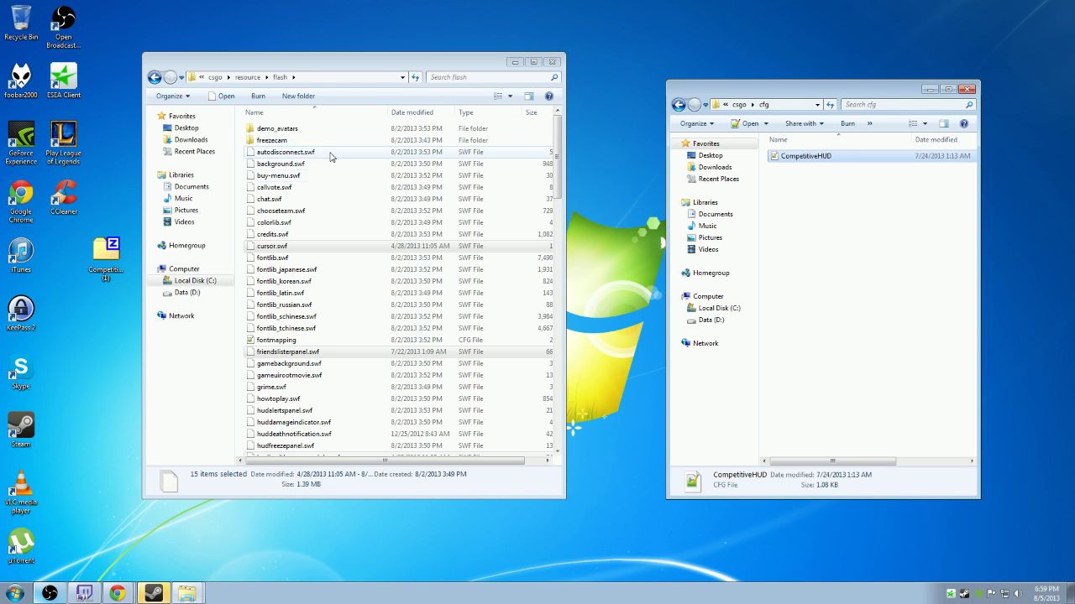
# Step: Go back to the installed game's csgo folder and open its cfg folder
pyautogui.hotkey('alt', 'Left')
pyautogui.hotkey('alt', 'Left')
pyautogui.doubleClick(276, 154)
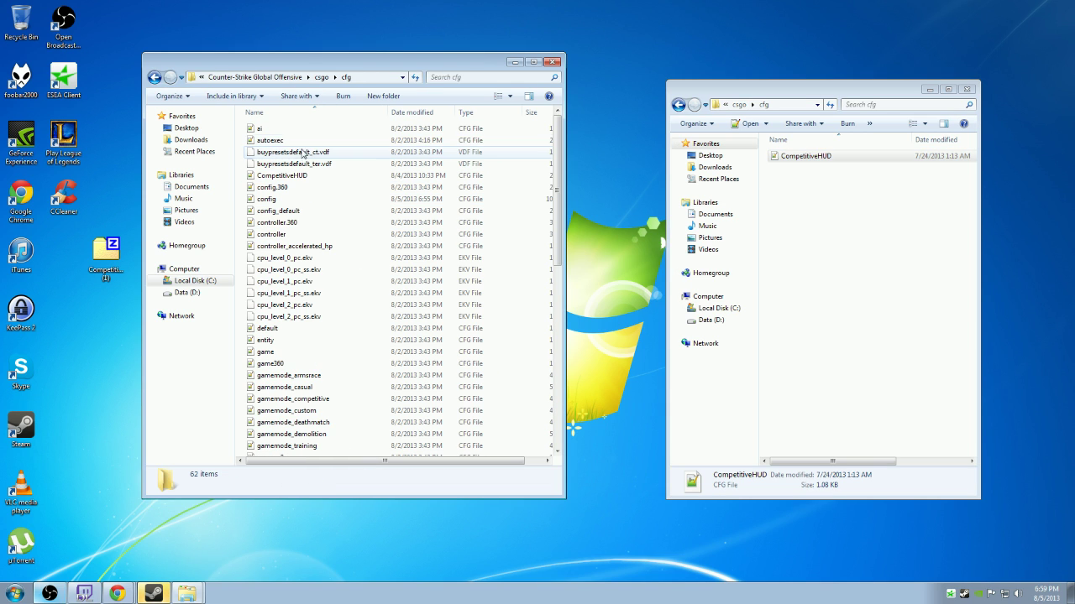
# Step: Try to move the extracted CompetitiveHUD configuration file into the installed game's cfg folder, and close the extracted folder's window
pyautogui.click(822, 161)
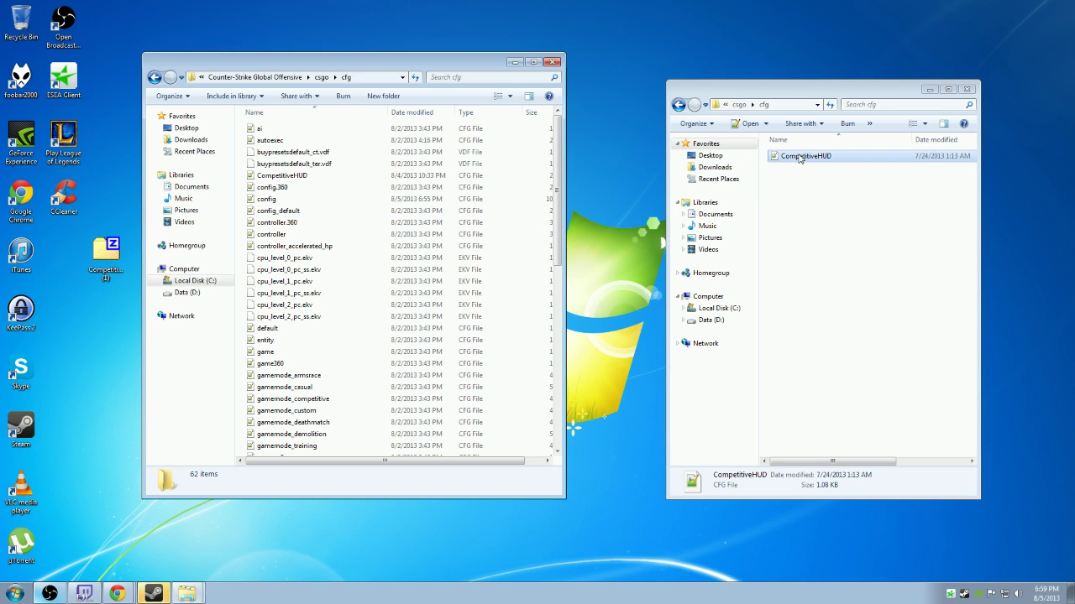
pyautogui.moveTo(801, 158); pyautogui.dragTo(507, 202)
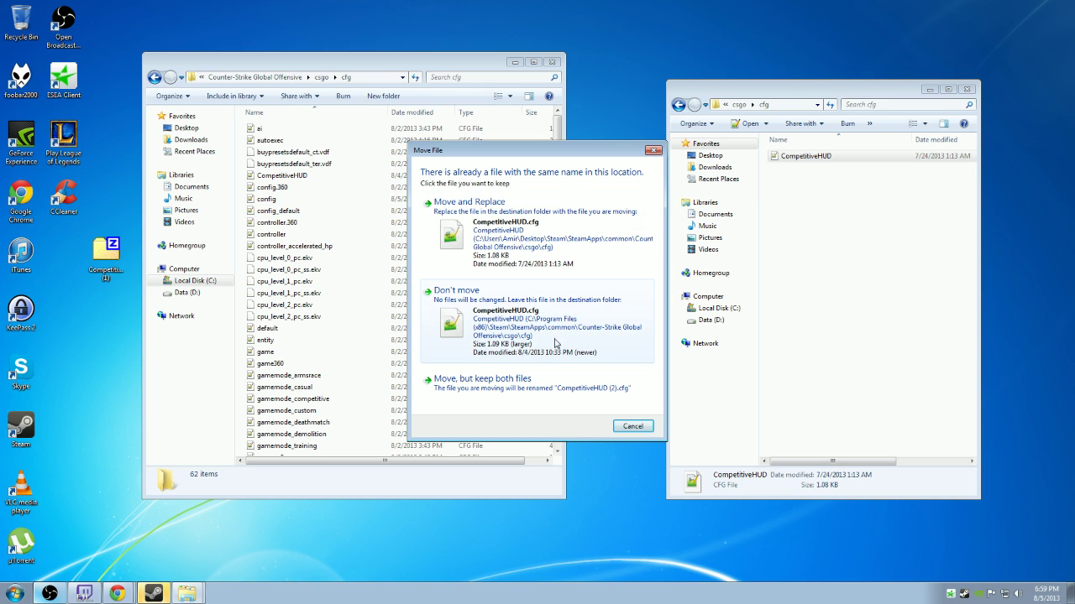
pyautogui.moveTo(557, 153); pyautogui.dragTo(459, 241)
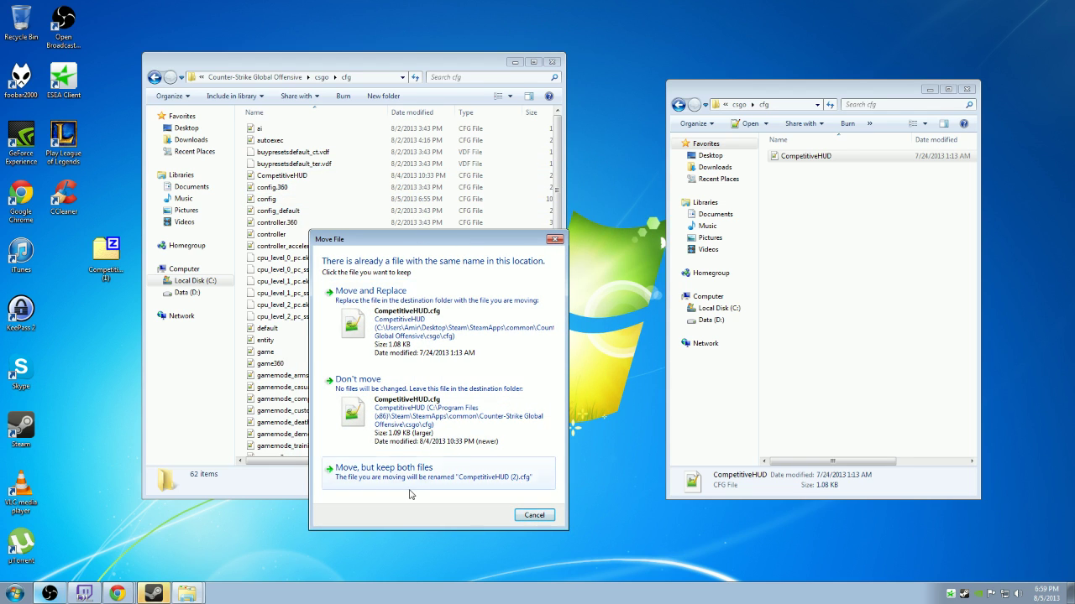
pyautogui.click(539, 516)
pyautogui.click(967, 89)
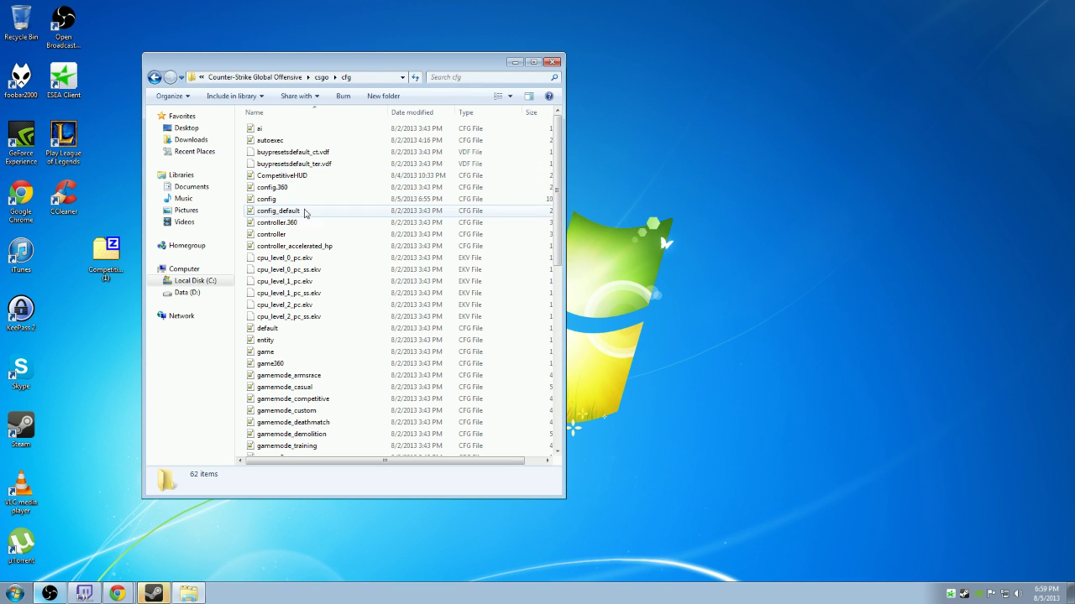
# Step: Start Counter-Strike: Global Offensive and load the map de_dust2_se through the developer console
pyautogui.rightClick(966, 594)
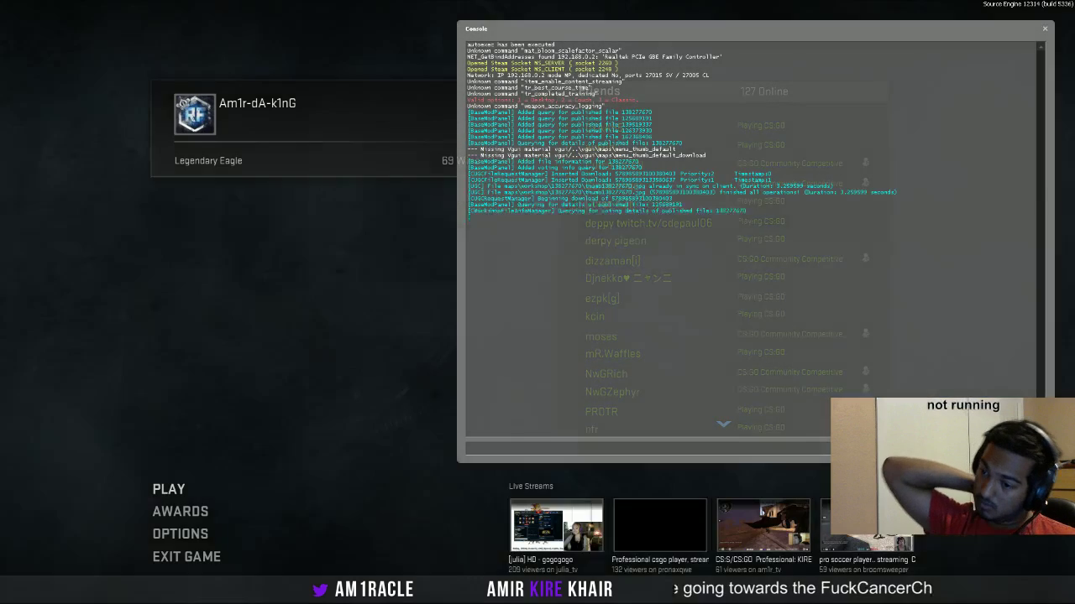
pyautogui.press('`')
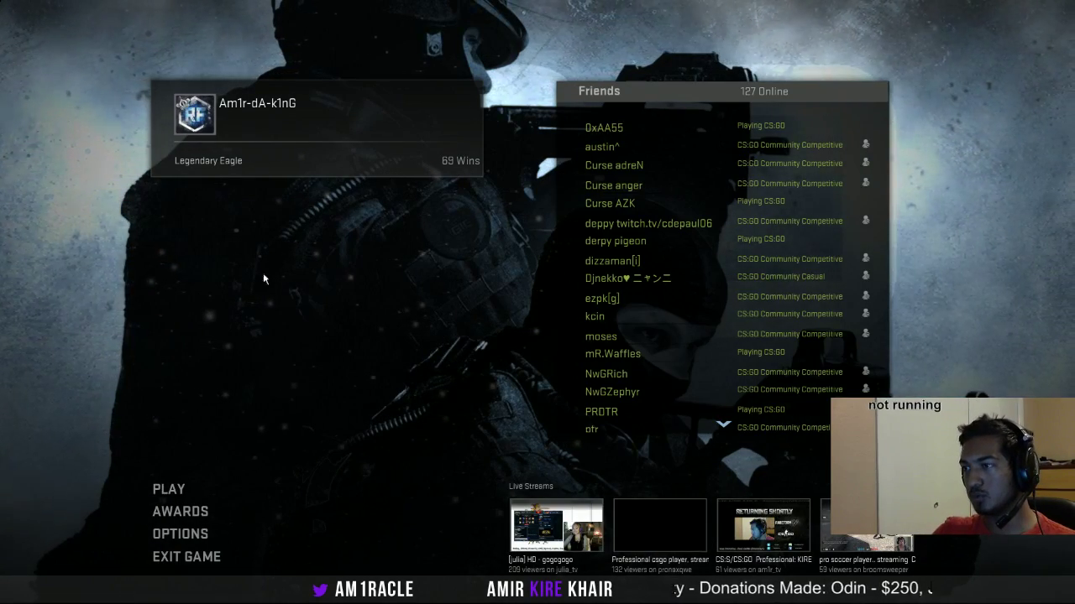
pyautogui.press('`')
pyautogui.write('map')
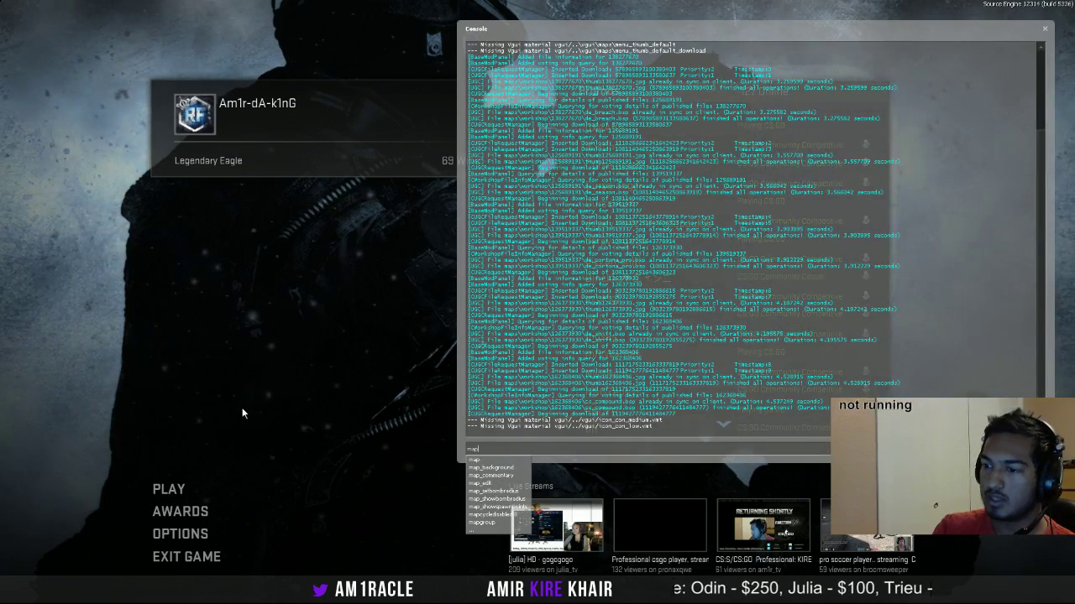
pyautogui.write(' de_dust2')
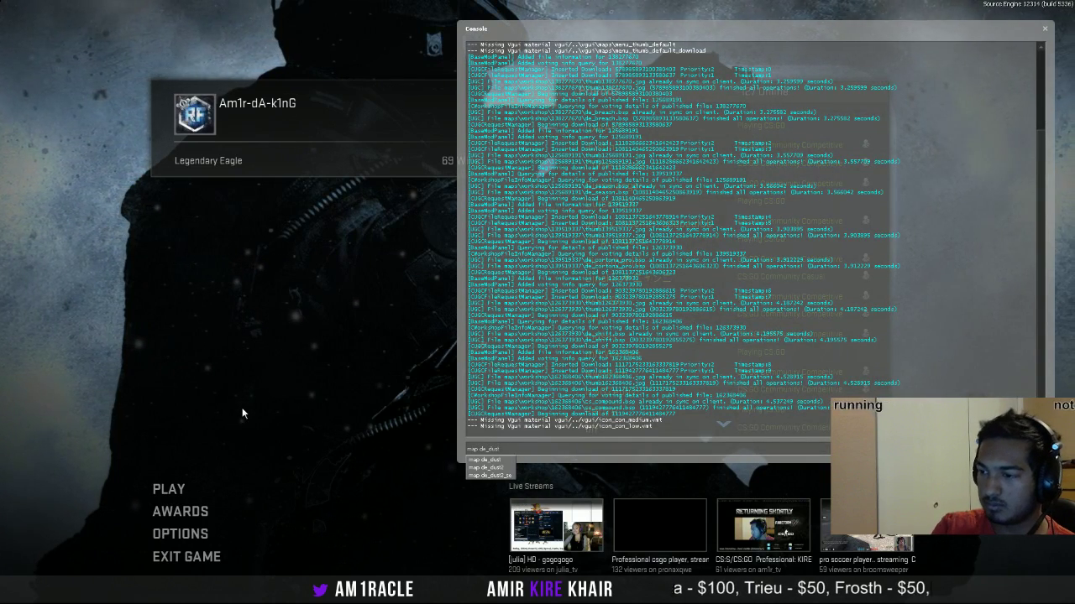
pyautogui.write('_se')
pyautogui.press('Return')
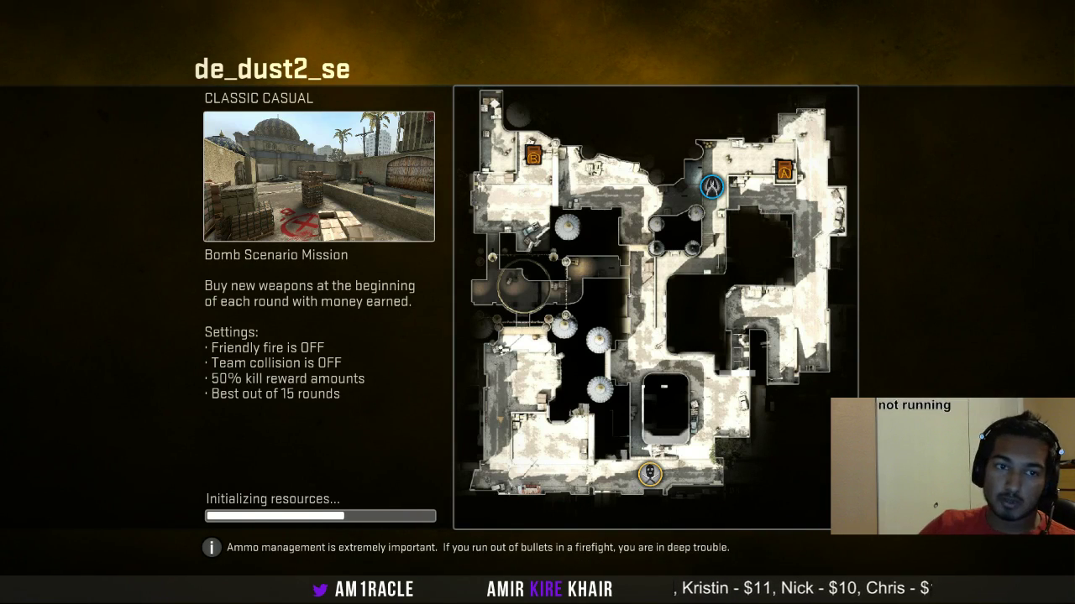
# Step: Join an automatically selected team and remove every bot with the console command bot_kick all
pyautogui.click(341, 518)
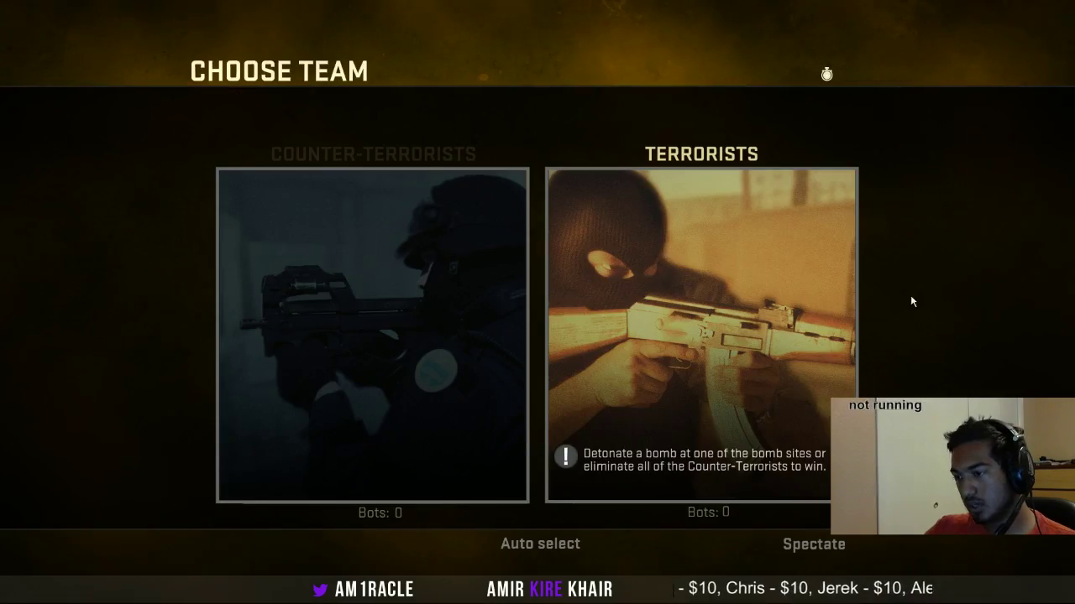
pyautogui.click(542, 547)
pyautogui.press('`')
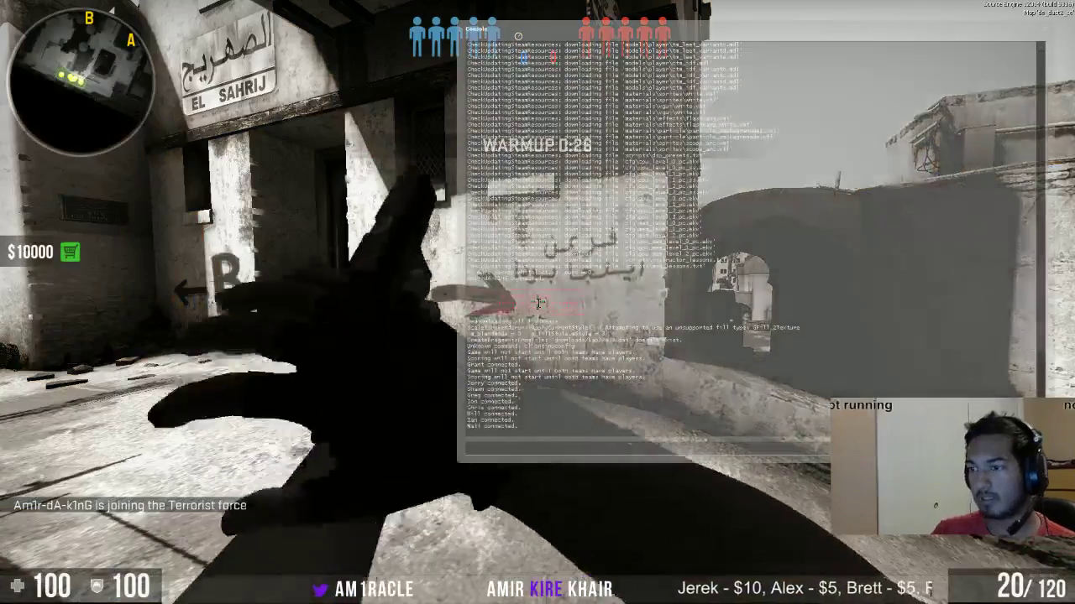
pyautogui.write('bot kick')
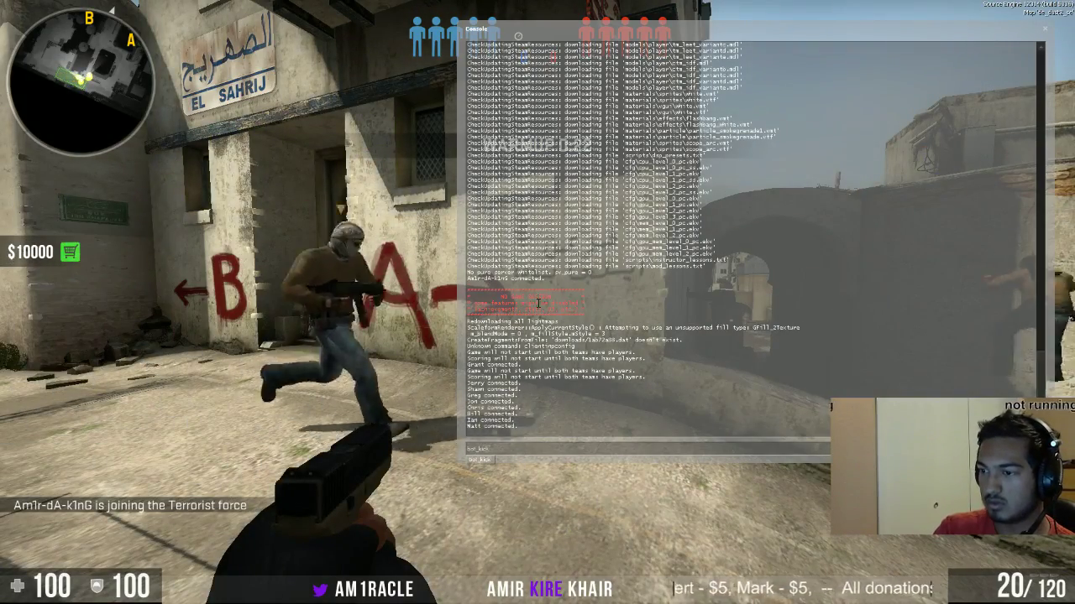
pyautogui.press('Return')
pyautogui.press('Escape')
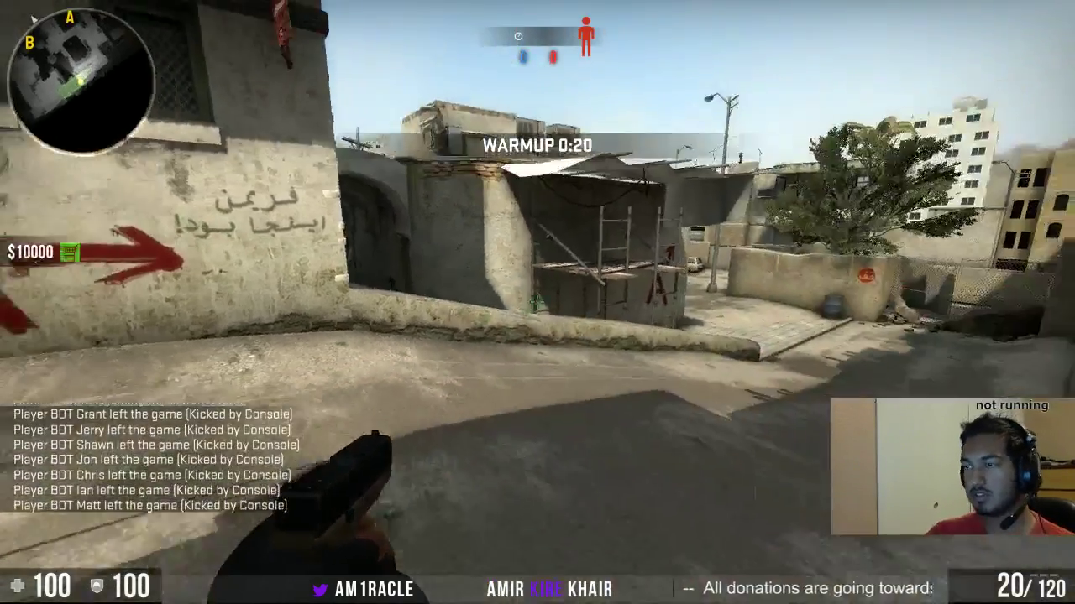
# Step: End the warmup with the console command mp_warmup_end and return to the match
pyautogui.press('`')
pyautogui.write('mp_te')
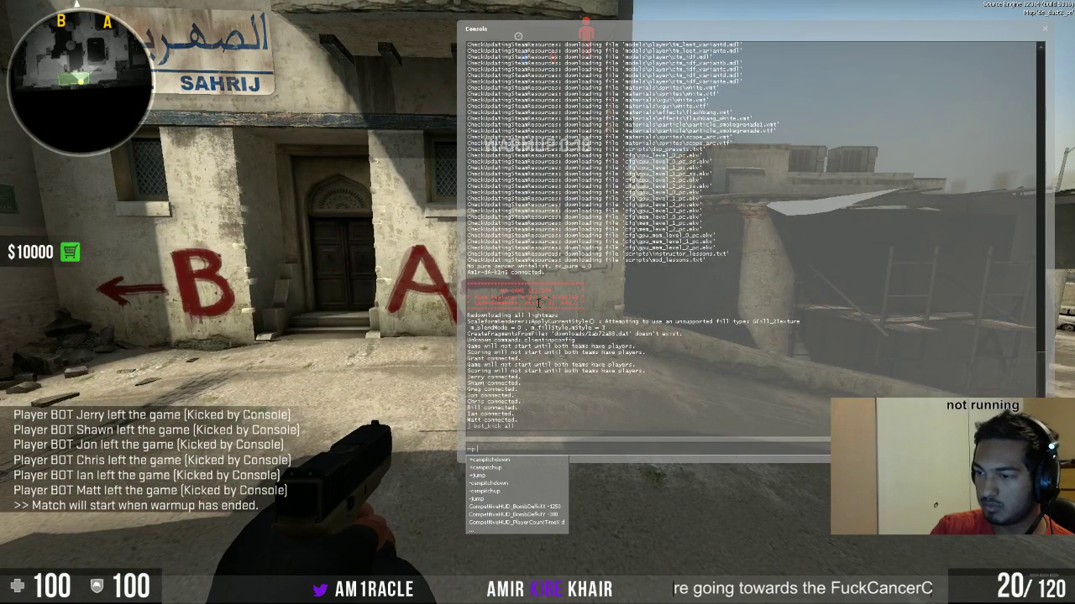
pyautogui.press('BackSpace')
pyautogui.press('BackSpace')
pyautogui.write('j')
pyautogui.press('BackSpace')
pyautogui.write('warmup_end')
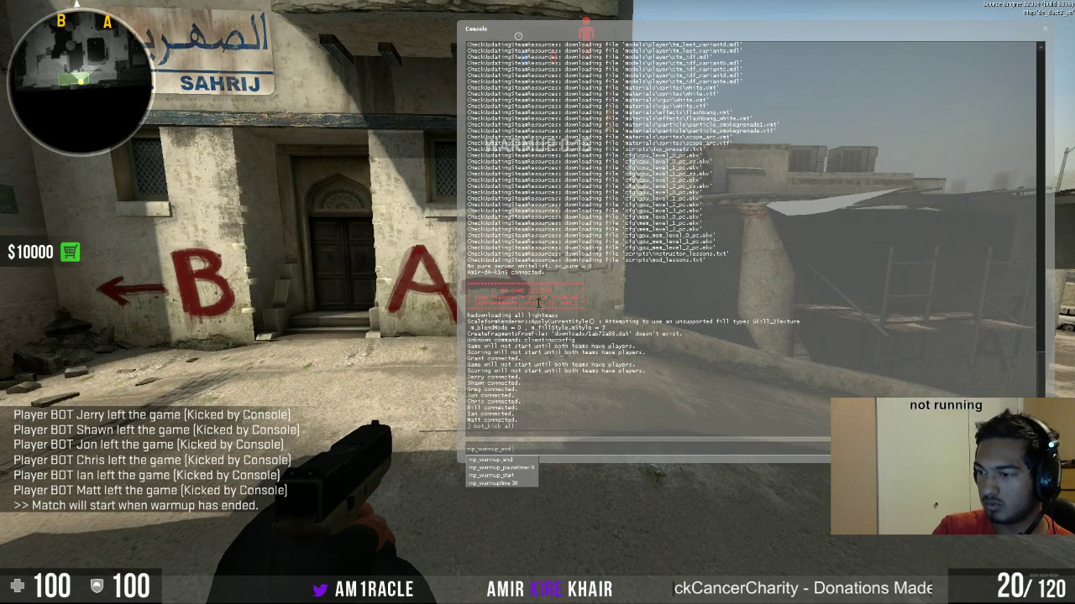
pyautogui.press('Return')
pyautogui.press('`')
# Step: Move around the spawn area and alternate between knife and pistol to examine the new HUD and its weapon inventory
pyautogui.press('2')
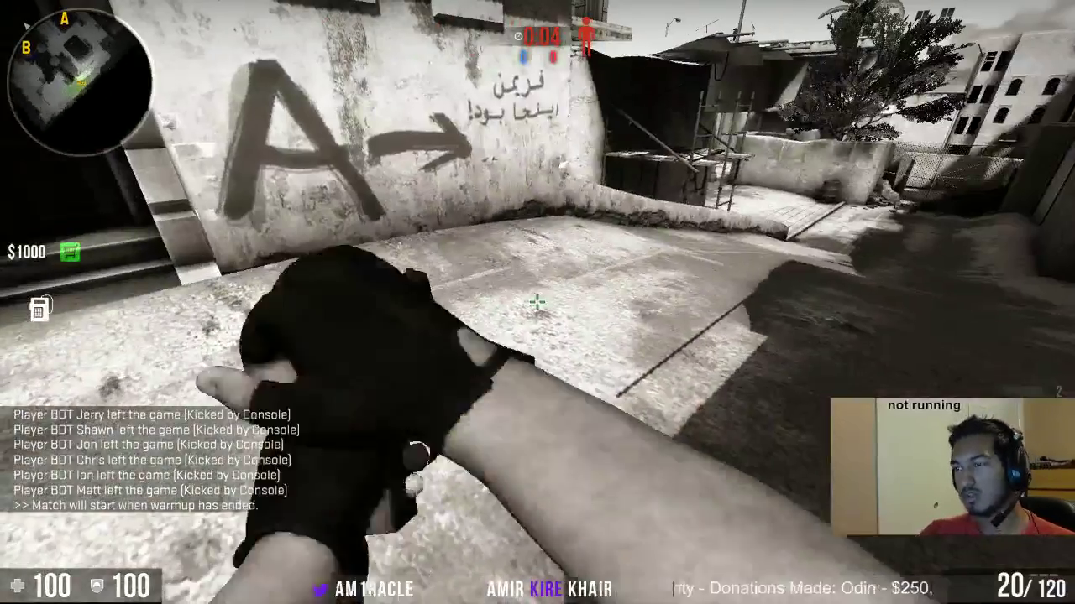
pyautogui.press('Tab')
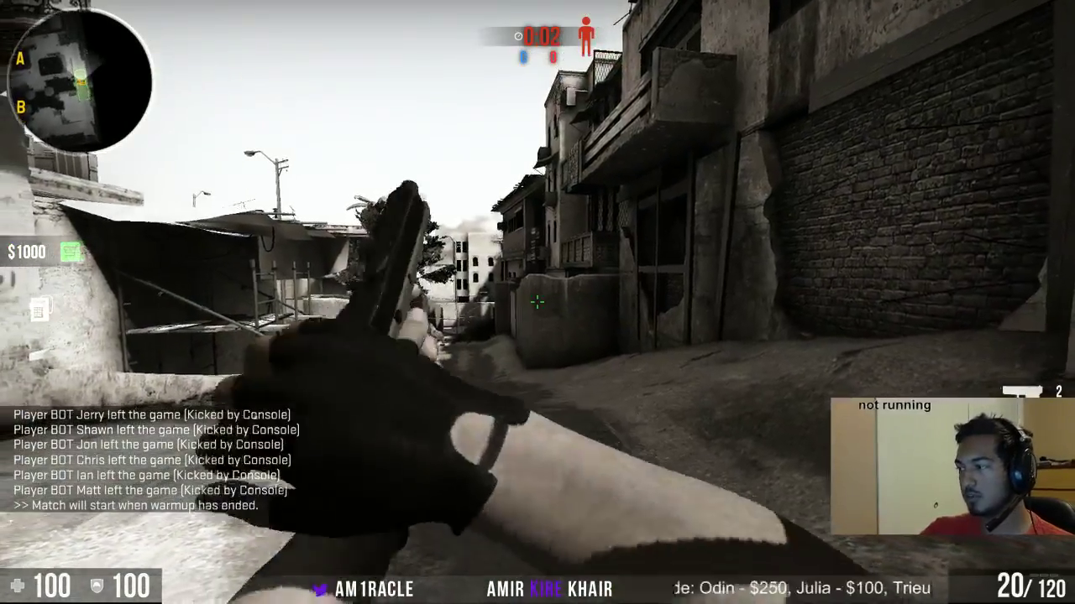
pyautogui.press('3')
pyautogui.press('2')
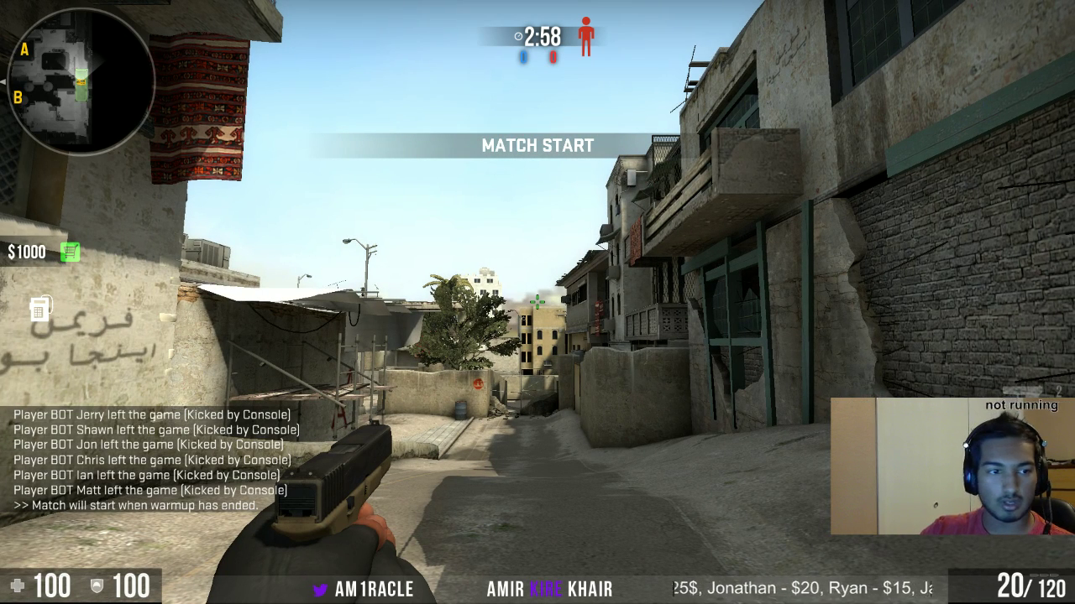
pyautogui.press('2')
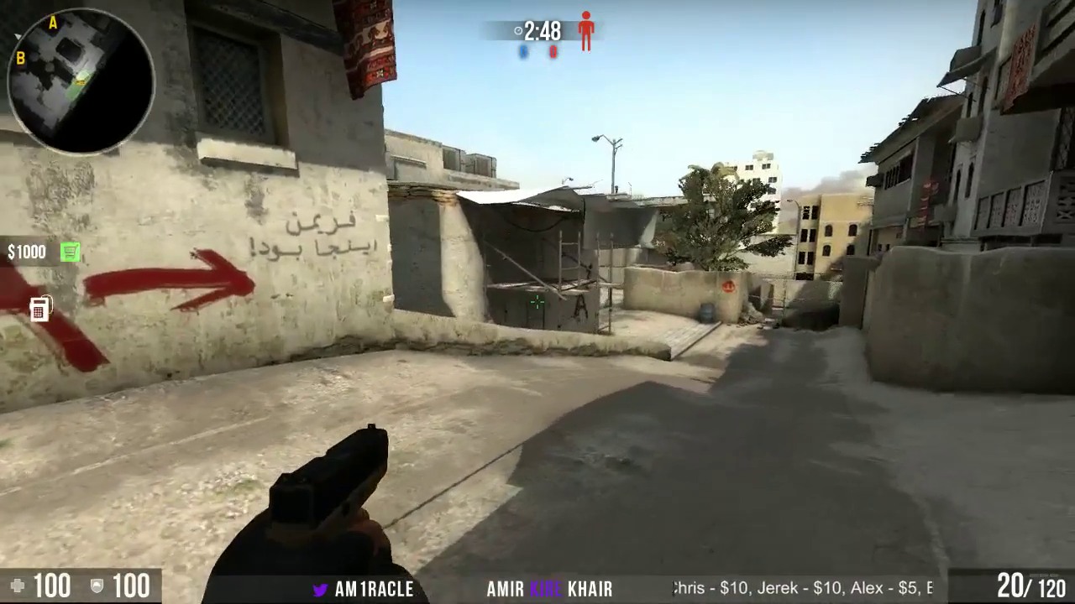
pyautogui.press('d')
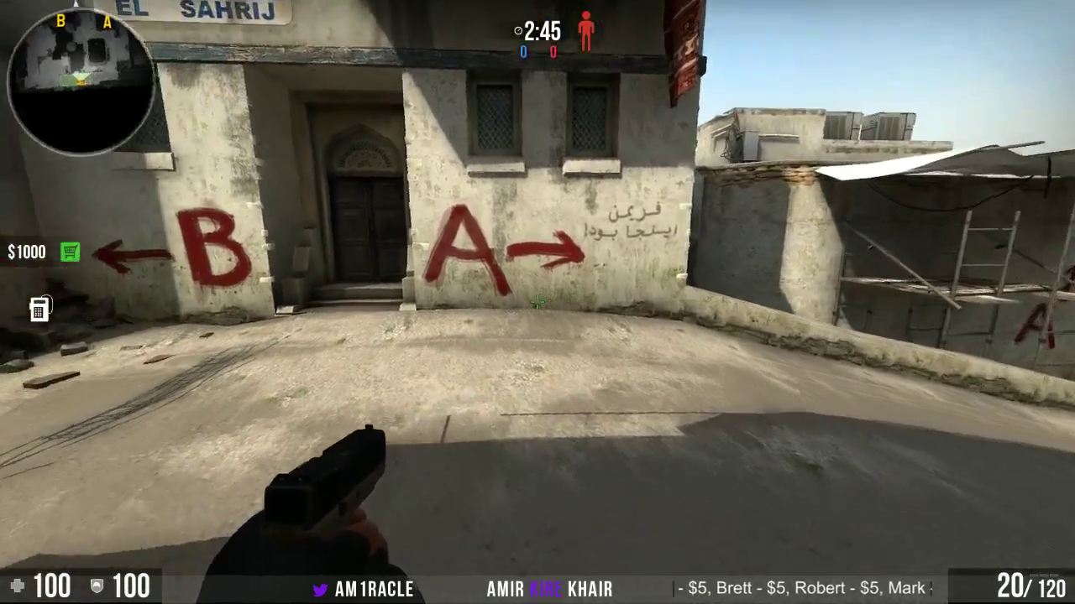
pyautogui.press('3')
pyautogui.press('w')
pyautogui.press('2')
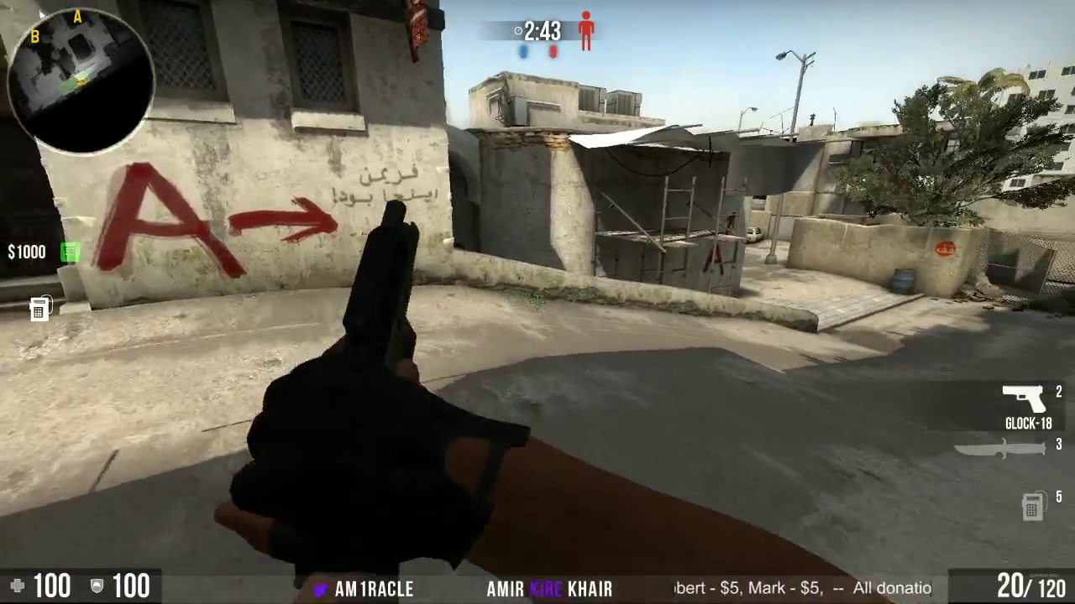
pyautogui.press('3')
pyautogui.press('2')
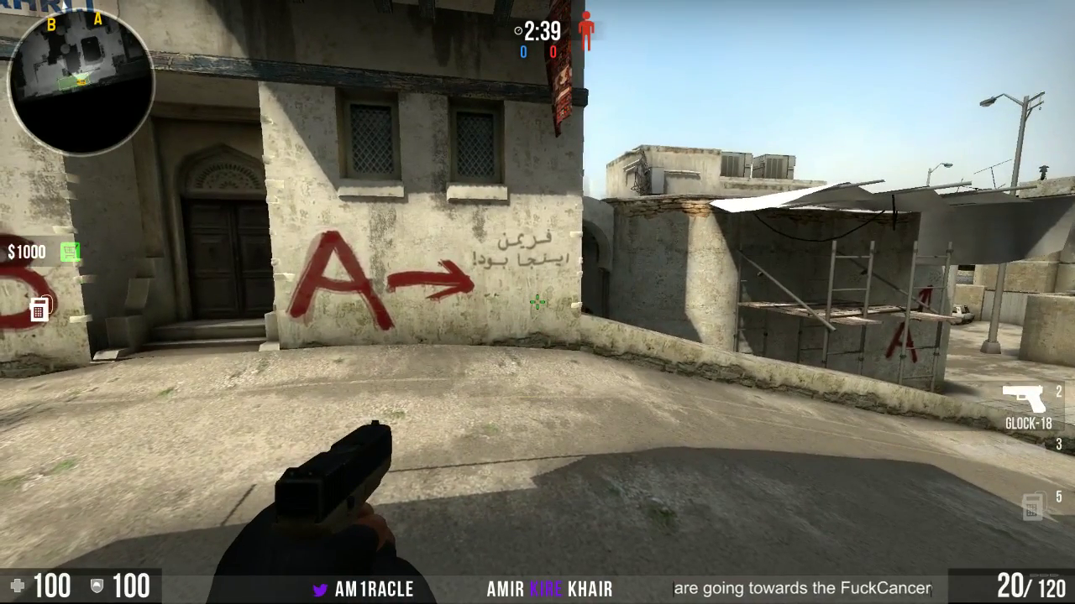
pyautogui.press('a')
pyautogui.press('w')
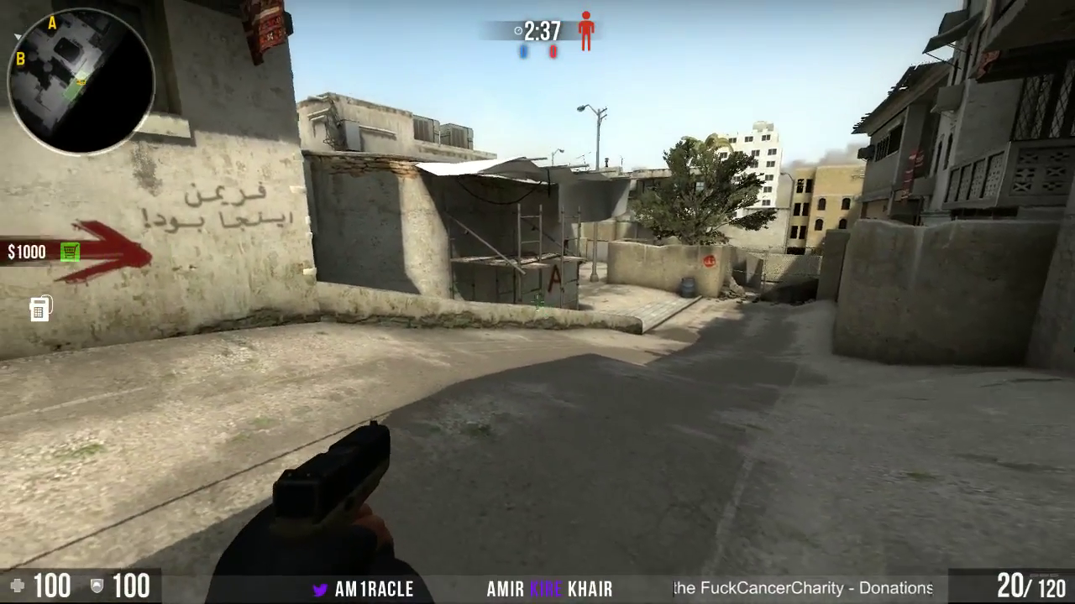
pyautogui.press('`')
pyautogui.press('`')
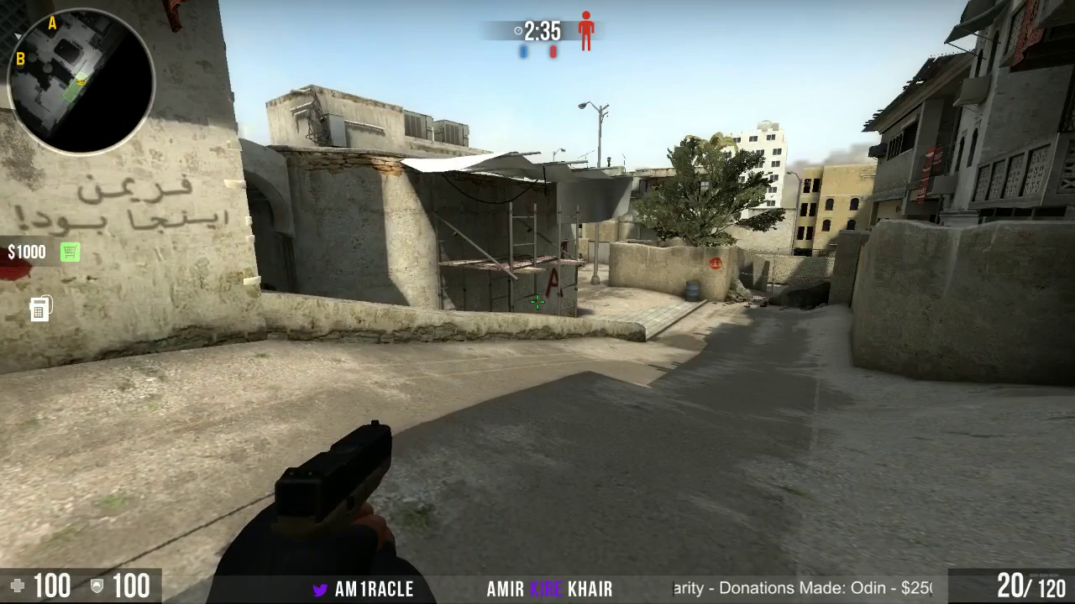
pyautogui.press('w')
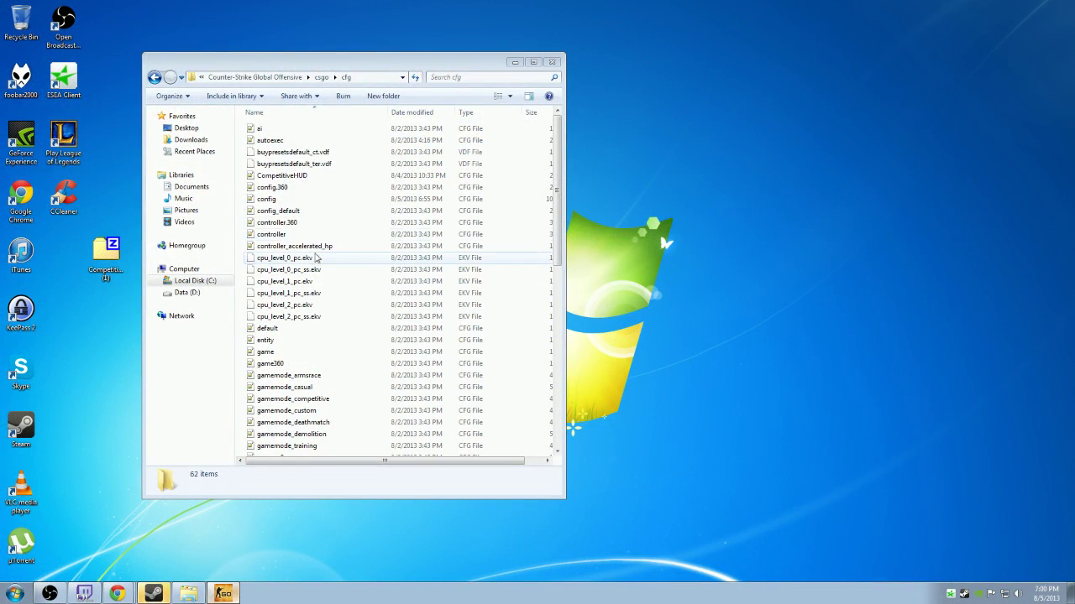
# Step: Open the CompetitiveHUD configuration file from the game's cfg folder in Notepad++, close the folder, and enlarge the editor window
pyautogui.doubleClick(295, 179)
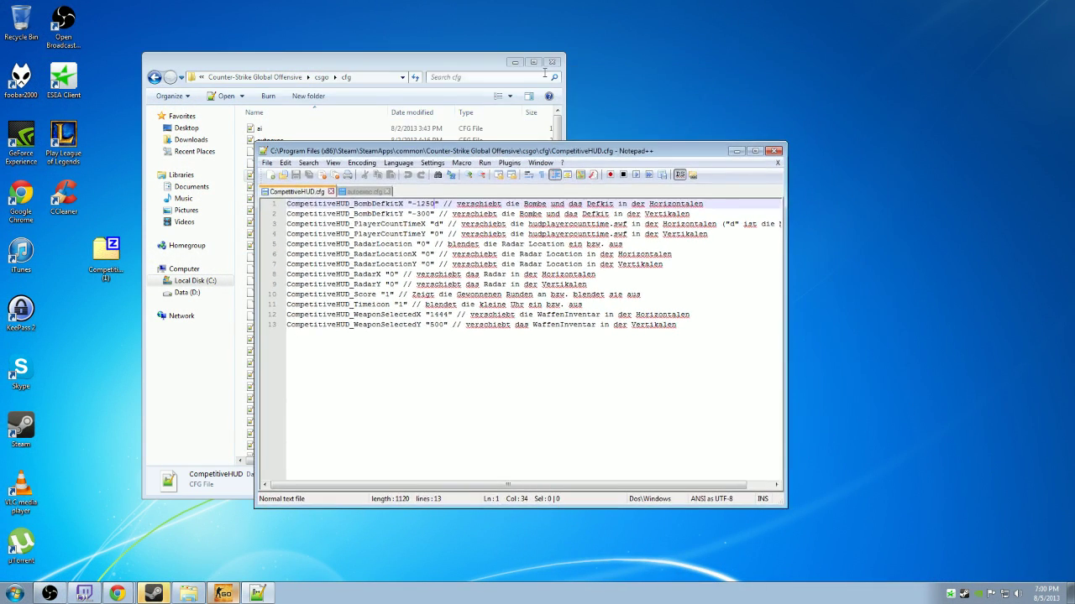
pyautogui.click(552, 63)
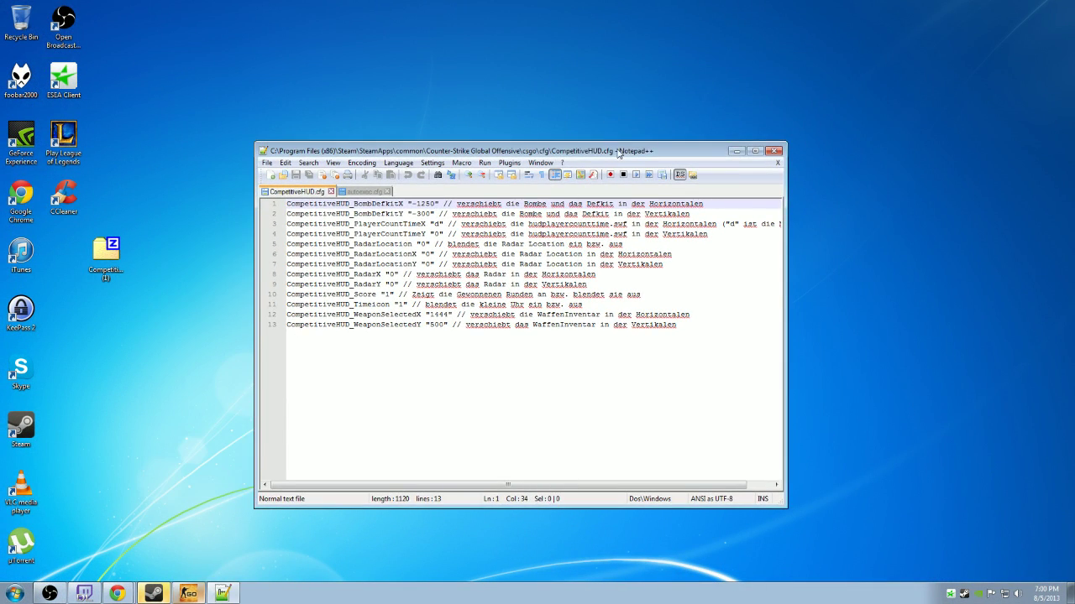
pyautogui.moveTo(620, 151); pyautogui.dragTo(579, 91)
pyautogui.moveTo(737, 439); pyautogui.dragTo(895, 531)
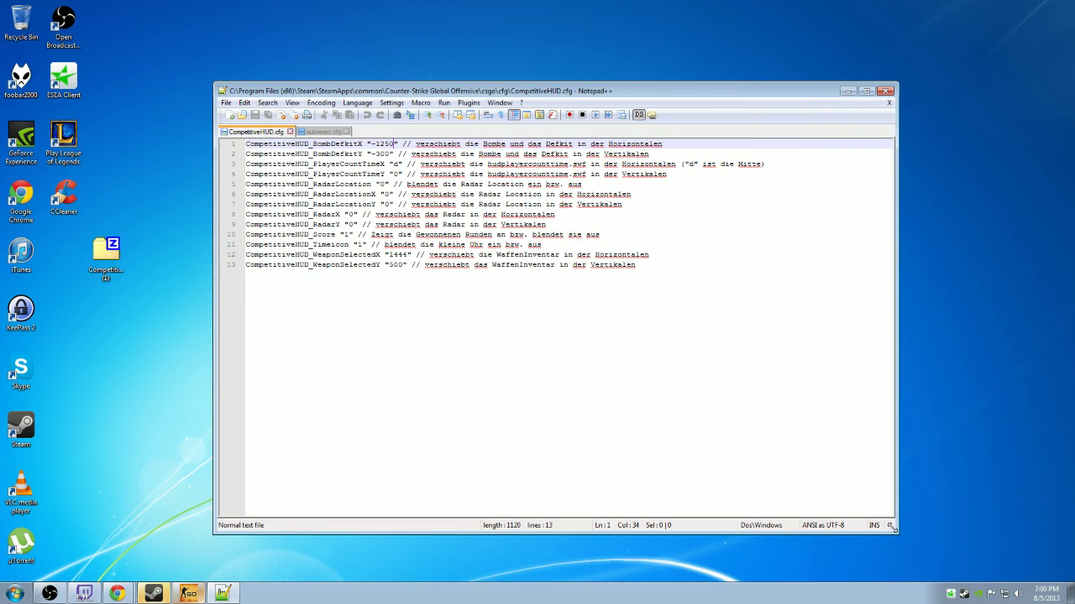
# Step: Examine the comments on the first three lines and the values of CompetitiveHUD_BombDefkitX and CompetitiveHUD_BombDefkitY
pyautogui.moveTo(416, 145); pyautogui.dragTo(604, 144)
pyautogui.moveTo(453, 153); pyautogui.dragTo(625, 145)
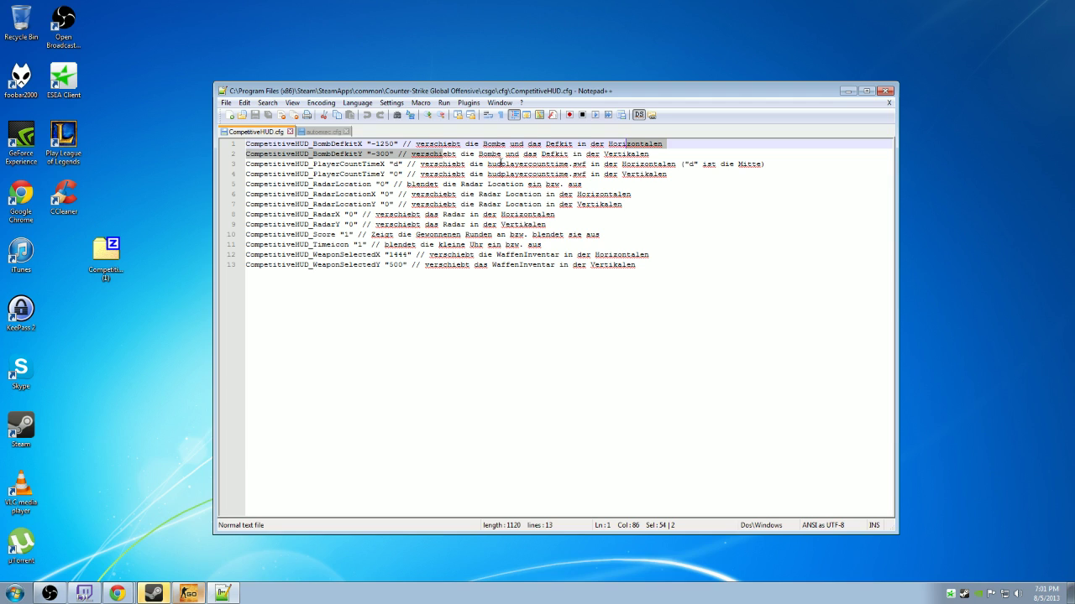
pyautogui.moveTo(439, 164); pyautogui.dragTo(625, 157)
pyautogui.click(648, 164)
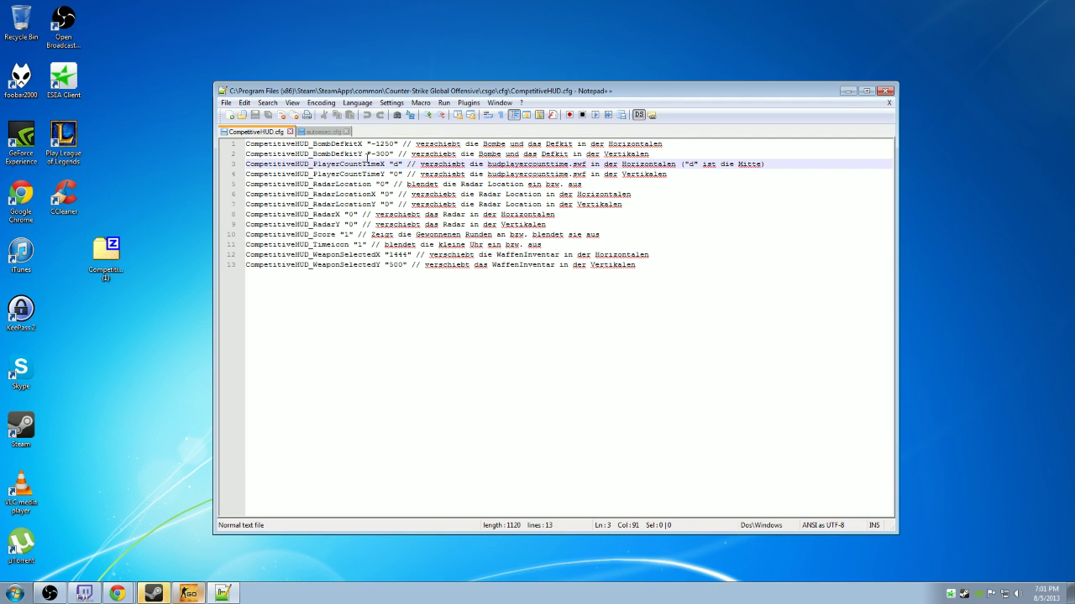
pyautogui.moveTo(358, 144); pyautogui.dragTo(404, 145)
pyautogui.moveTo(331, 154); pyautogui.dragTo(397, 155)
pyautogui.click(398, 155)
pyautogui.moveTo(327, 145); pyautogui.dragTo(245, 145)
pyautogui.click(358, 155)
pyautogui.click(379, 145)
pyautogui.moveTo(370, 143); pyautogui.dragTo(245, 144)
pyautogui.click(398, 145)
pyautogui.click(373, 145)
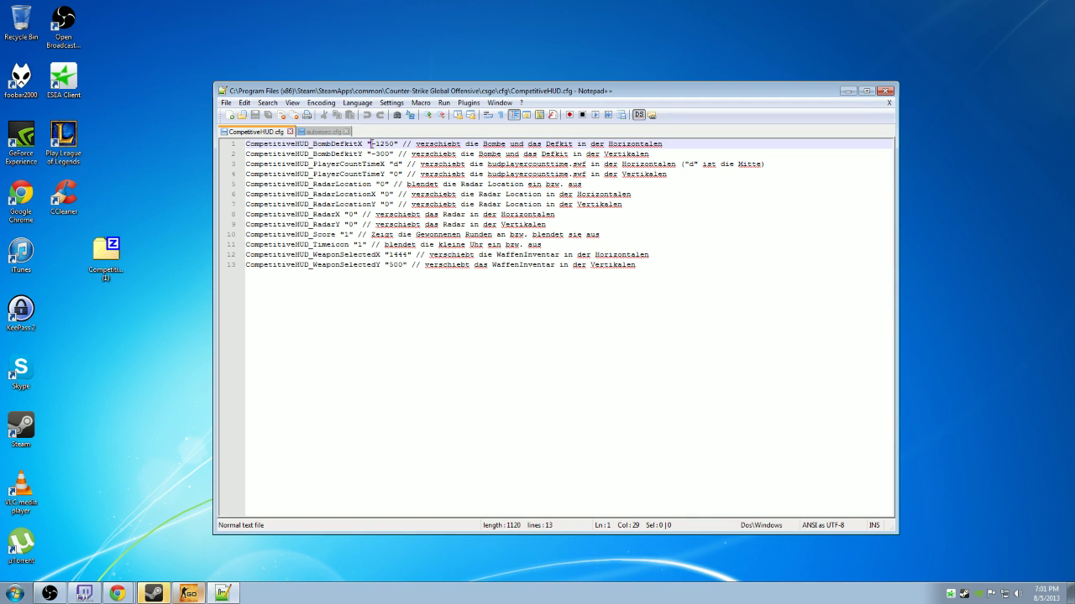
pyautogui.doubleClick(383, 154)
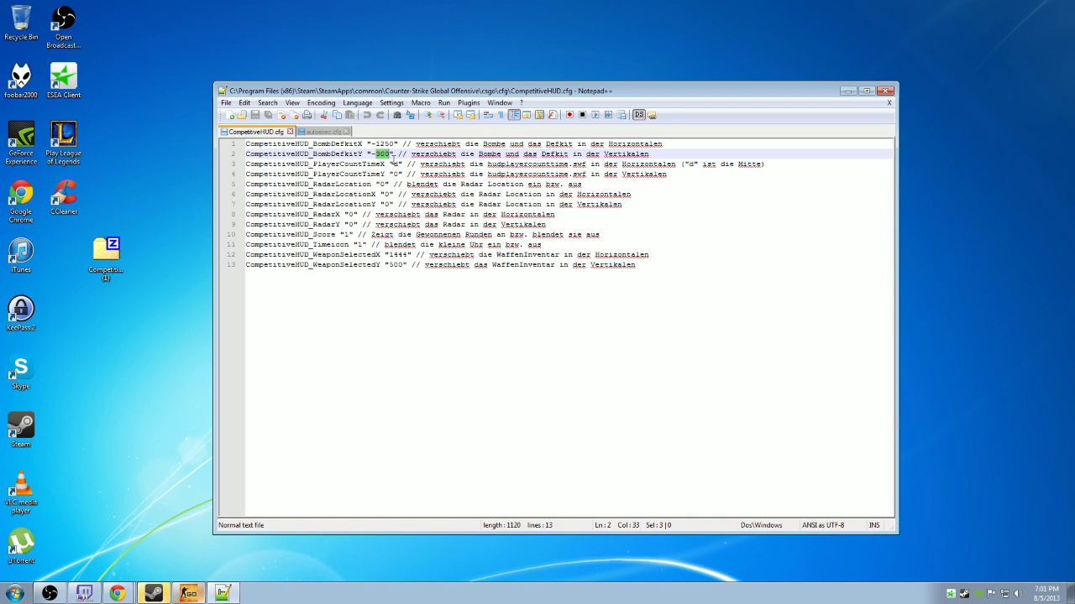
pyautogui.click(389, 154)
# Step: Examine the CompetitiveHUD_WeaponSelectedX value that positions the weapon inventory horizontally
pyautogui.moveTo(413, 255)
pyautogui.mouseDown()
pyautogui.moveTo(390, 256)
pyautogui.moveTo(411, 255)
pyautogui.mouseUp()
pyautogui.click(358, 254)
pyautogui.click(398, 256)
pyautogui.click(397, 256)
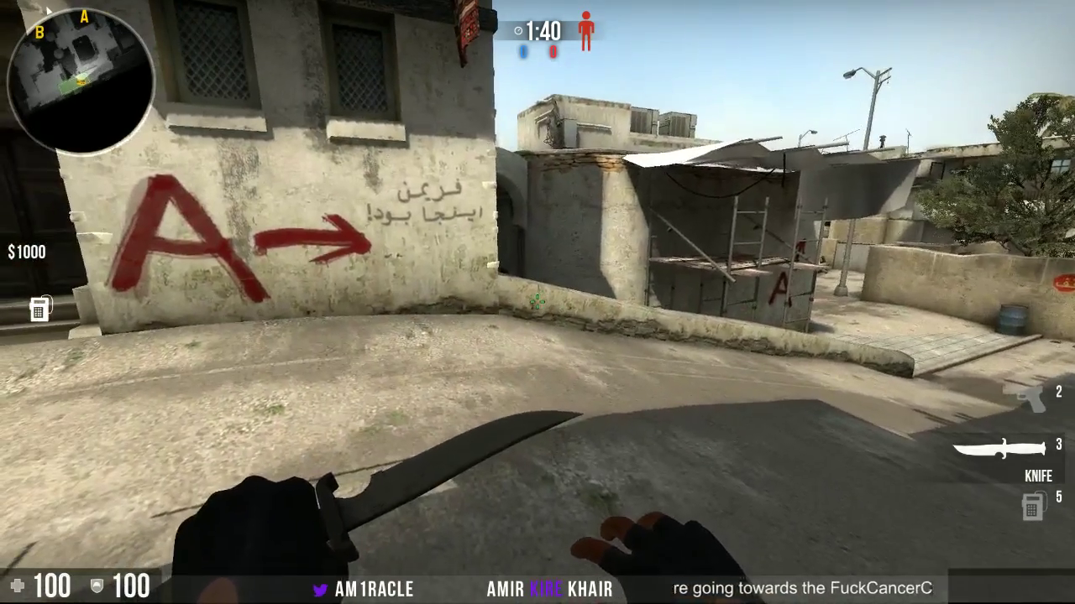
# Step: Return to the running match and alternate between the Glock-18 and the knife to check the weapon inventory's HUD position
pyautogui.press('2')
pyautogui.press('3')
pyautogui.press('2')
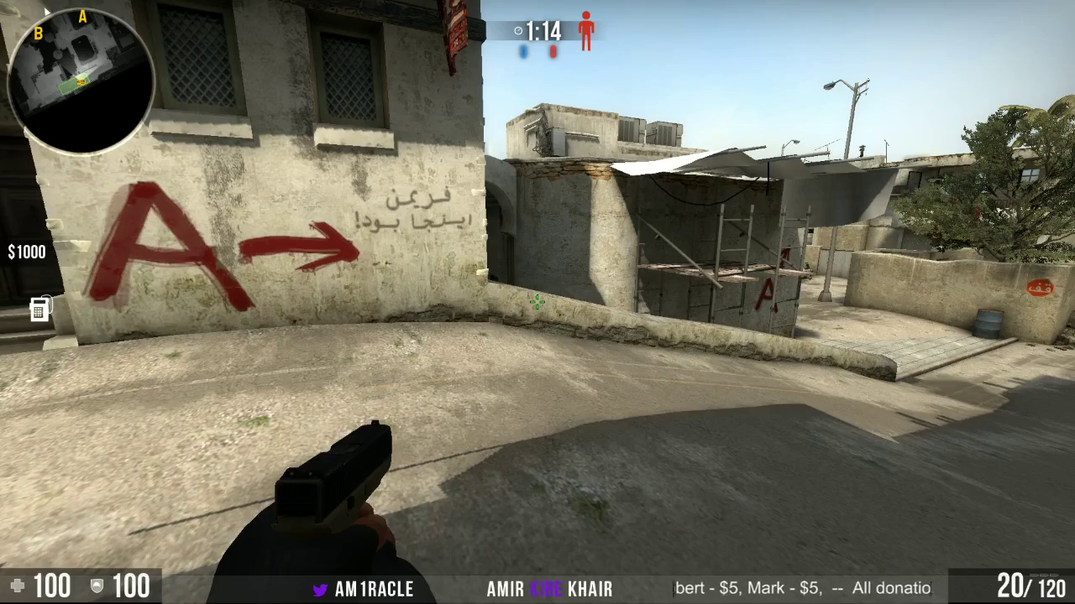
pyautogui.press('3')
pyautogui.press('2')
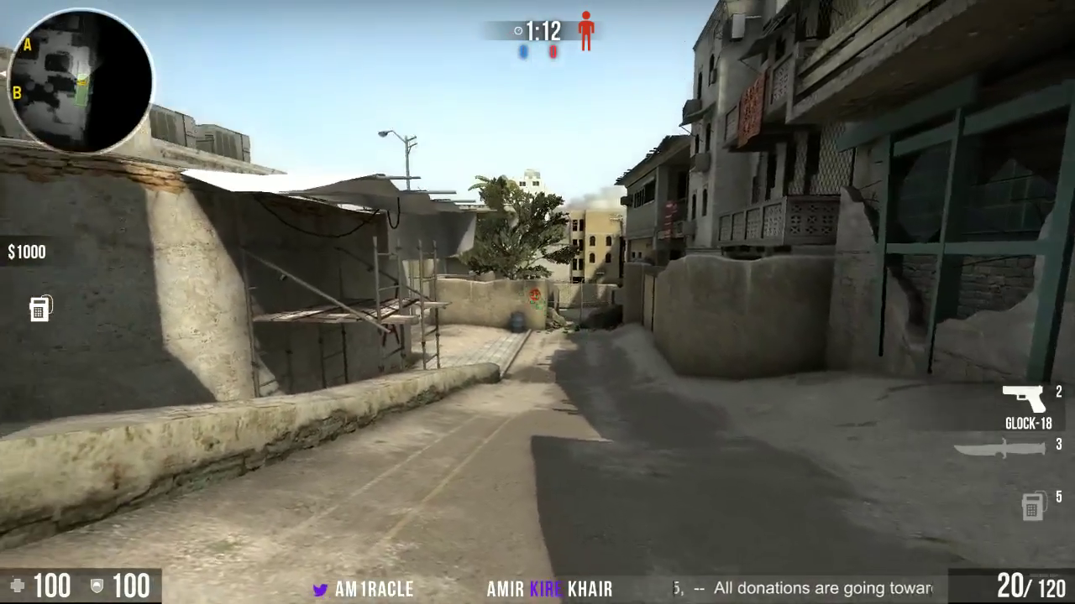
# Step: Set hud_scaling to .85 in the developer console and return to the match
pyautogui.press('s')
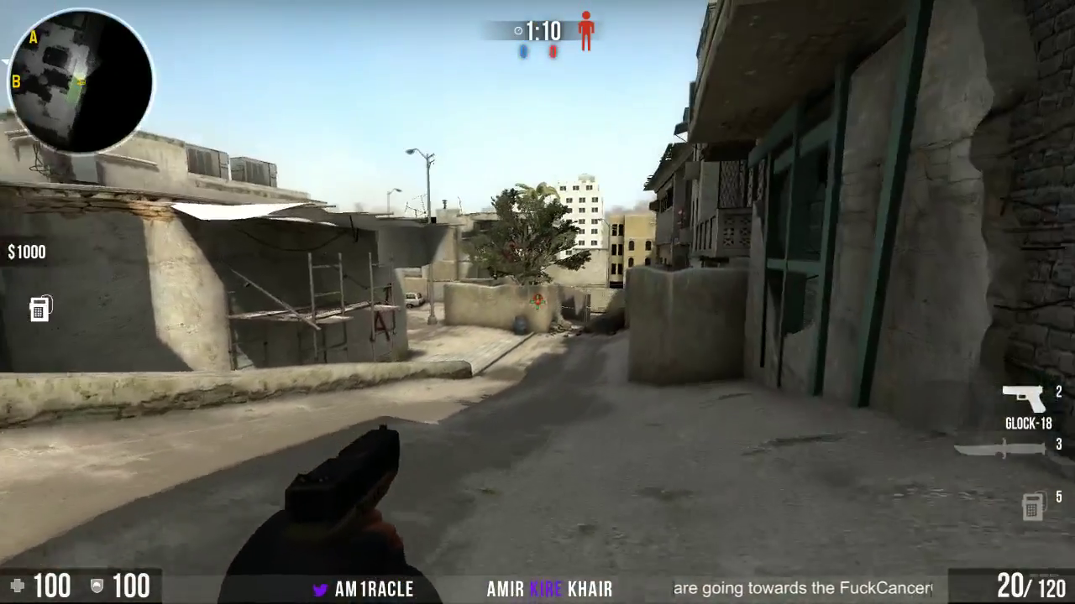
pyautogui.press('w')
pyautogui.press('`')
pyautogui.write('hud_')
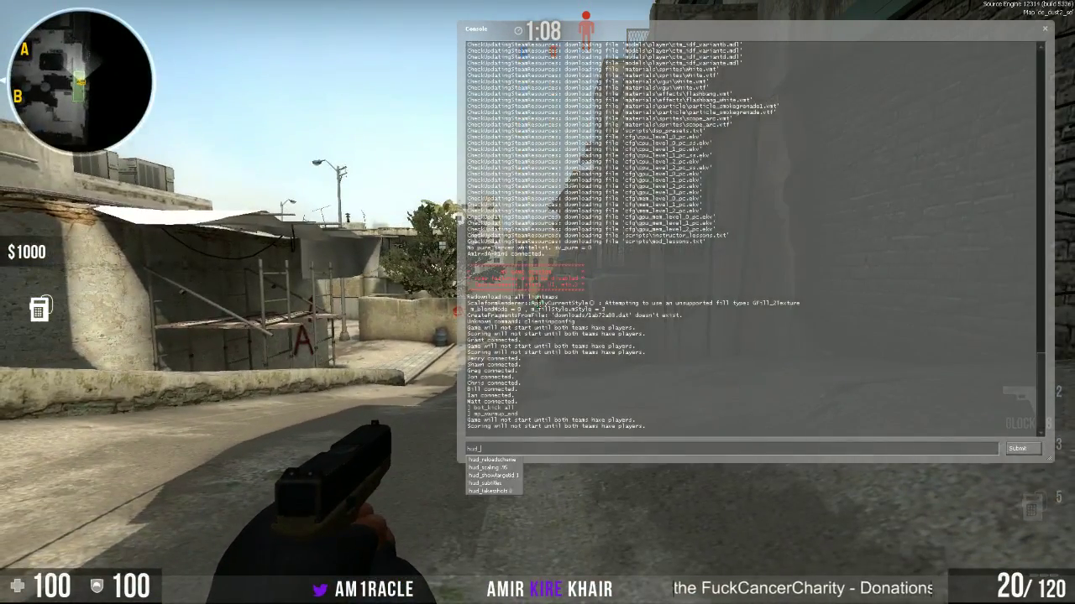
pyautogui.write('scal')
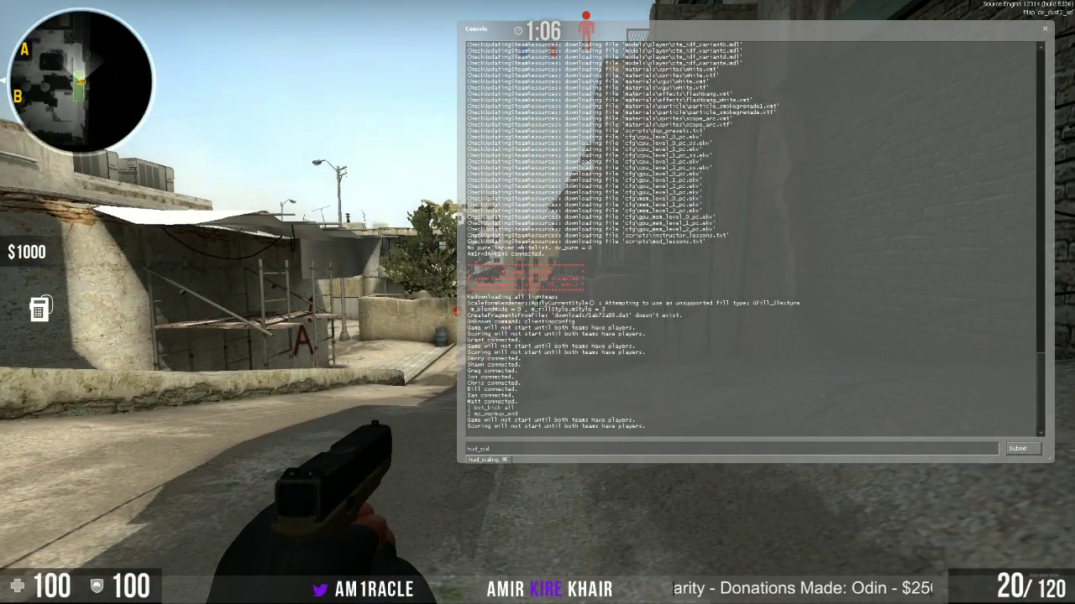
pyautogui.press('`')
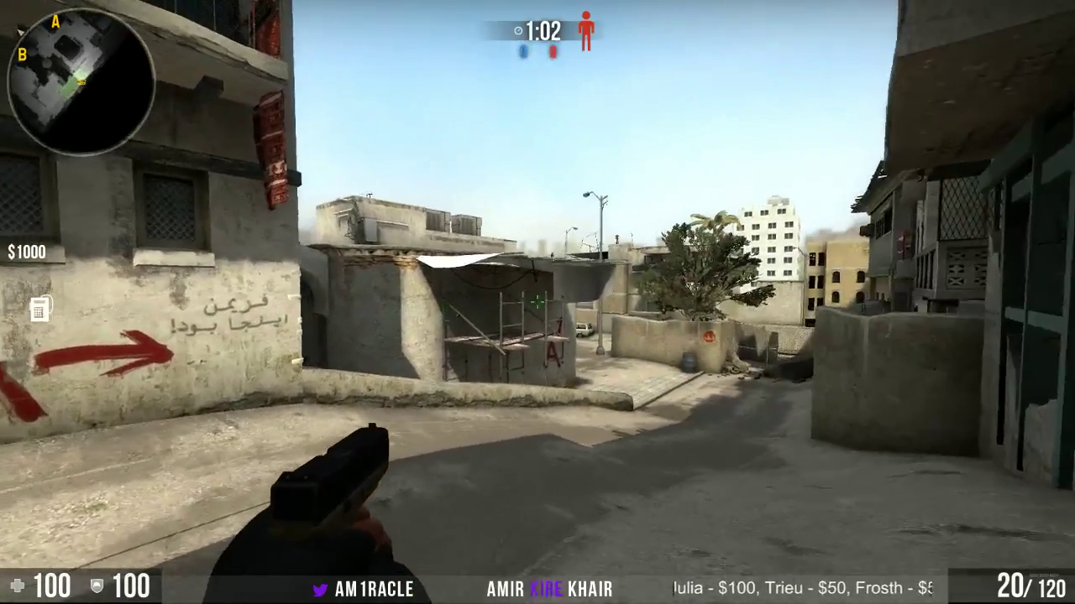
pyautogui.press('w')
pyautogui.press('a')
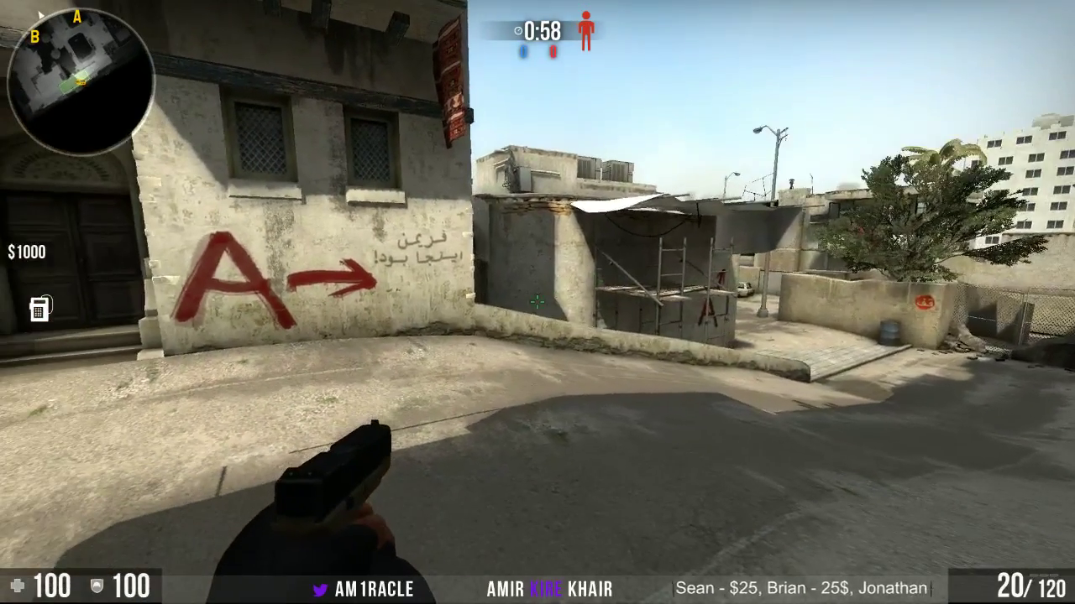
pyautogui.press('`')
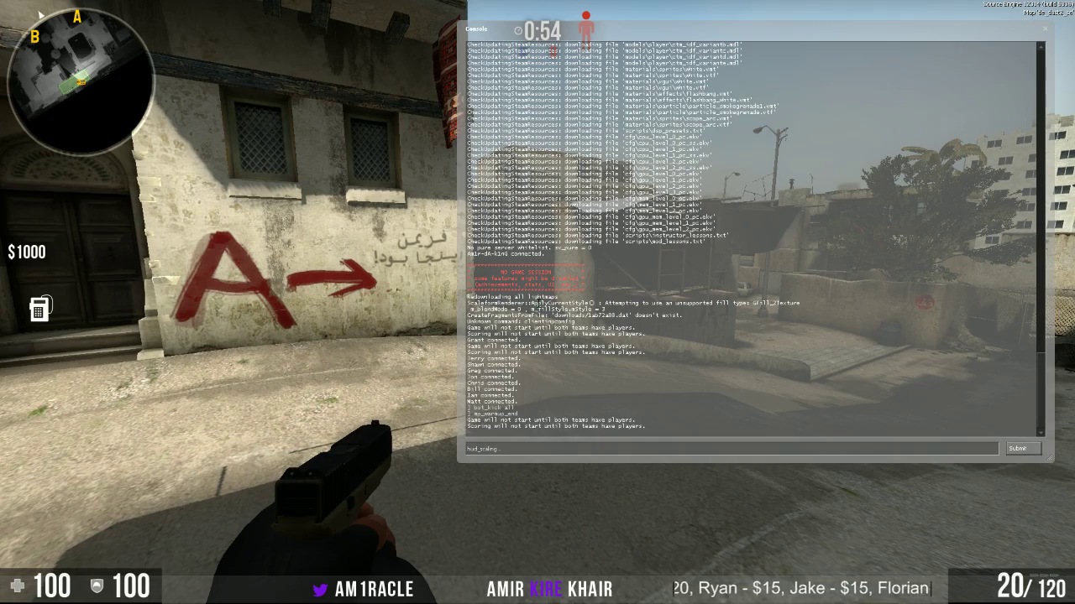
pyautogui.press('Return')
pyautogui.press('`')
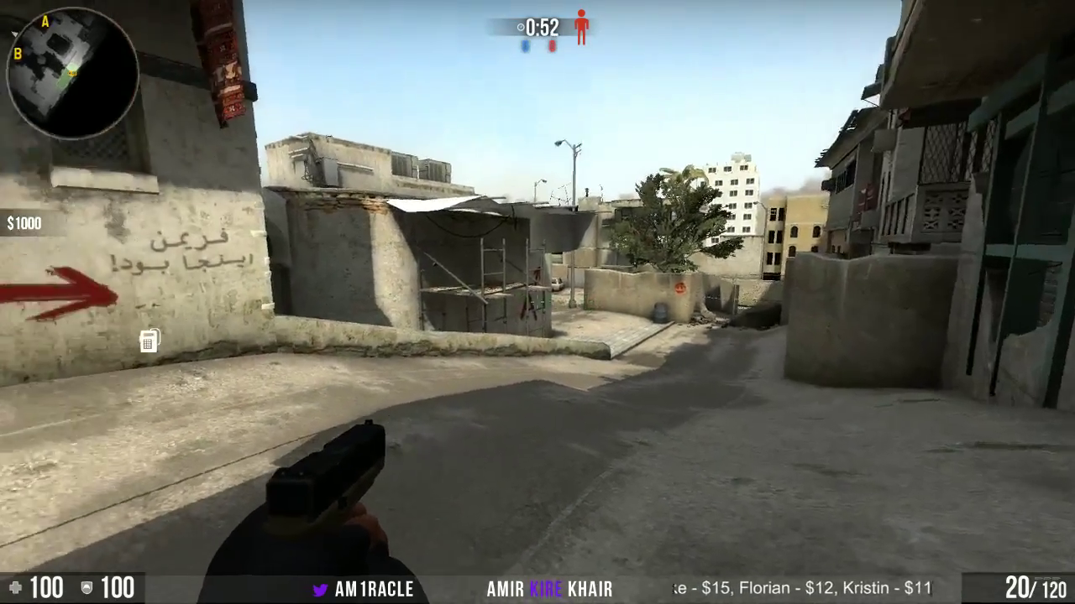
# Step: Alternate between the knife and the Glock-18 to check how the HUD elements sit at the reduced scale
pyautogui.press('3')
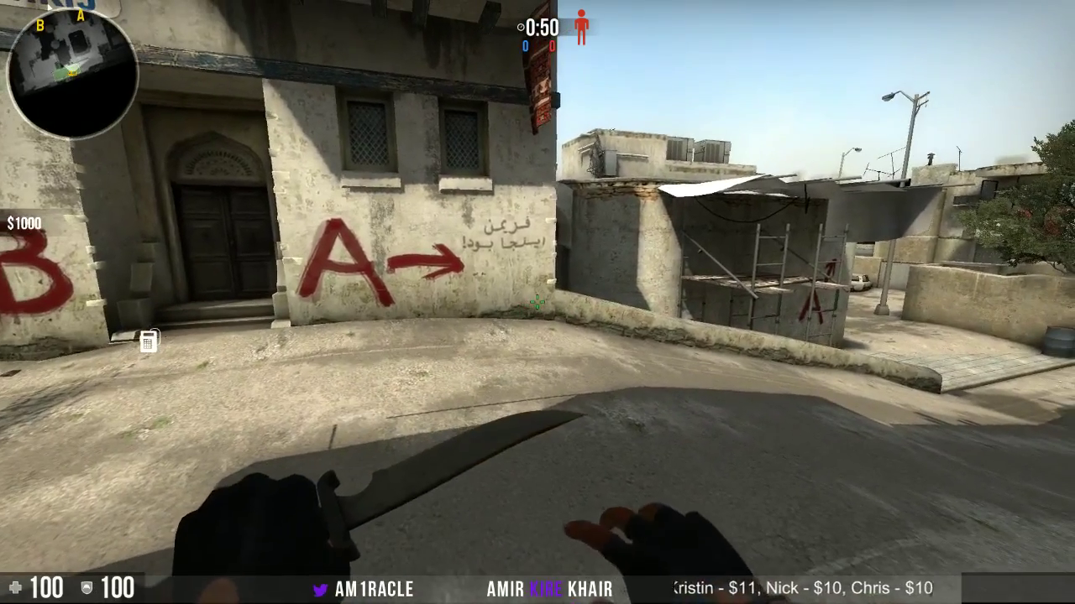
pyautogui.click(537, 302)
pyautogui.press('2')
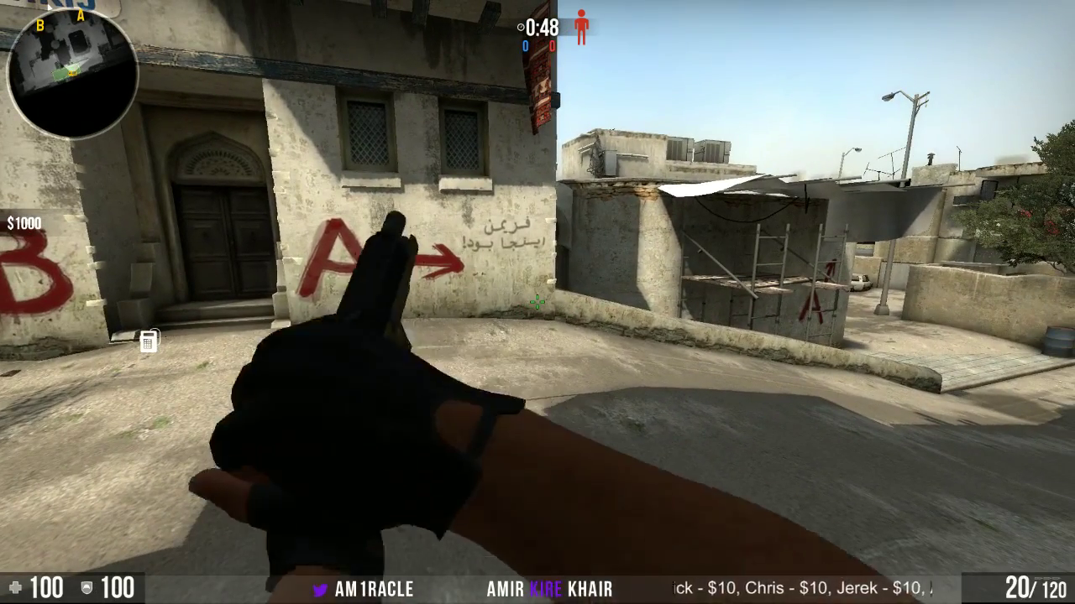
pyautogui.press('3')
pyautogui.press('2')
pyautogui.press('3')
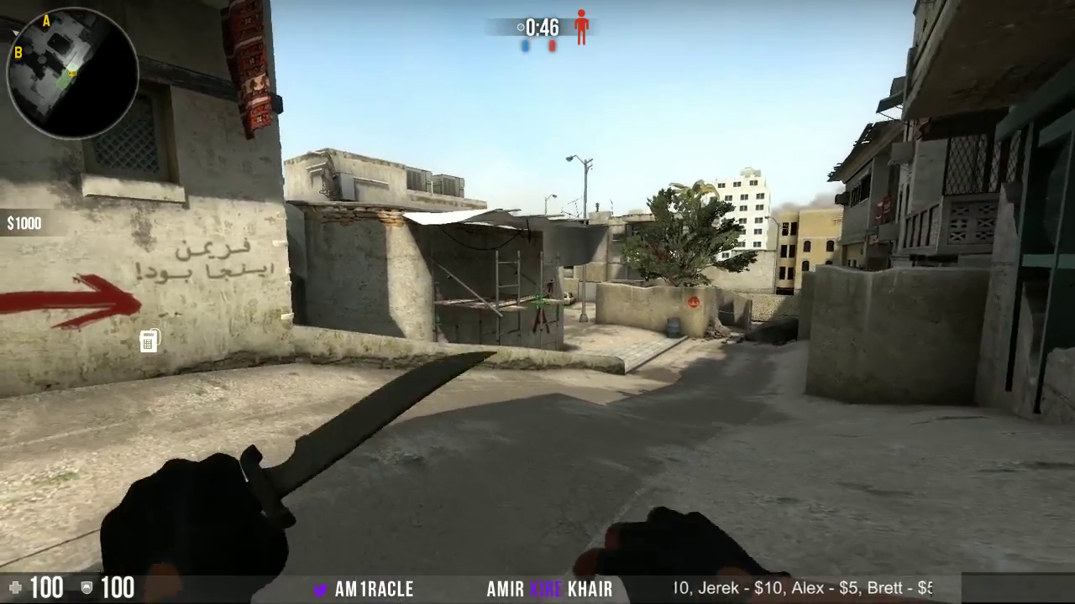
# Step: Set hud_scaling to .95 in the developer console and close the console
pyautogui.press('`')
pyautogui.write('hud_scaling')
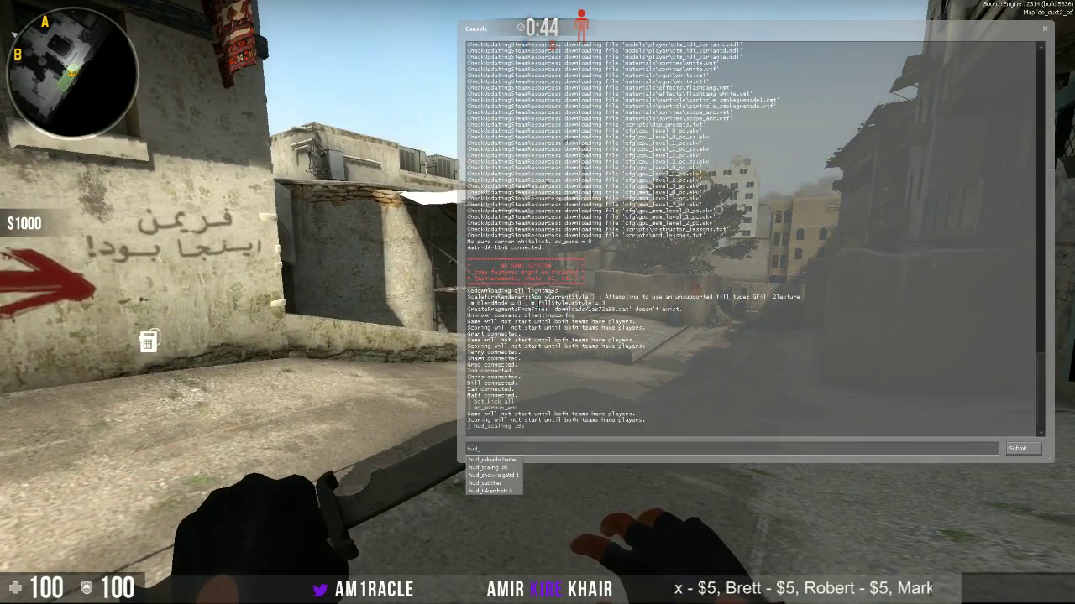
pyautogui.write(' 1')
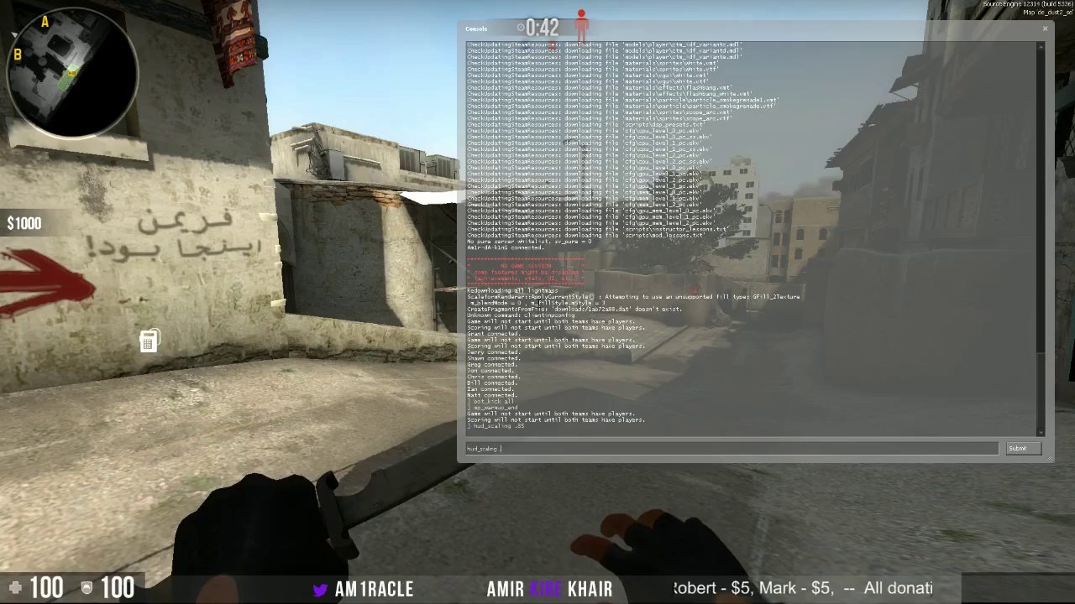
pyautogui.press('Return')
pyautogui.press('`')
# Step: Switch between the Glock-18 and the knife and move around to check the HUD layout at the larger scale
pyautogui.press('2')
pyautogui.press('3')
pyautogui.press('2')
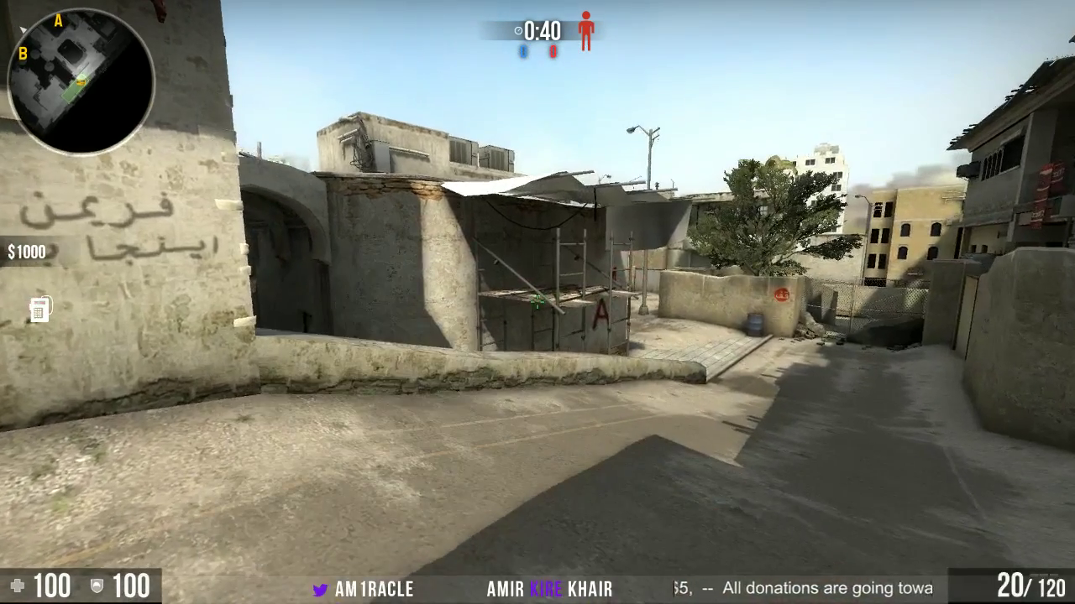
pyautogui.press('s')
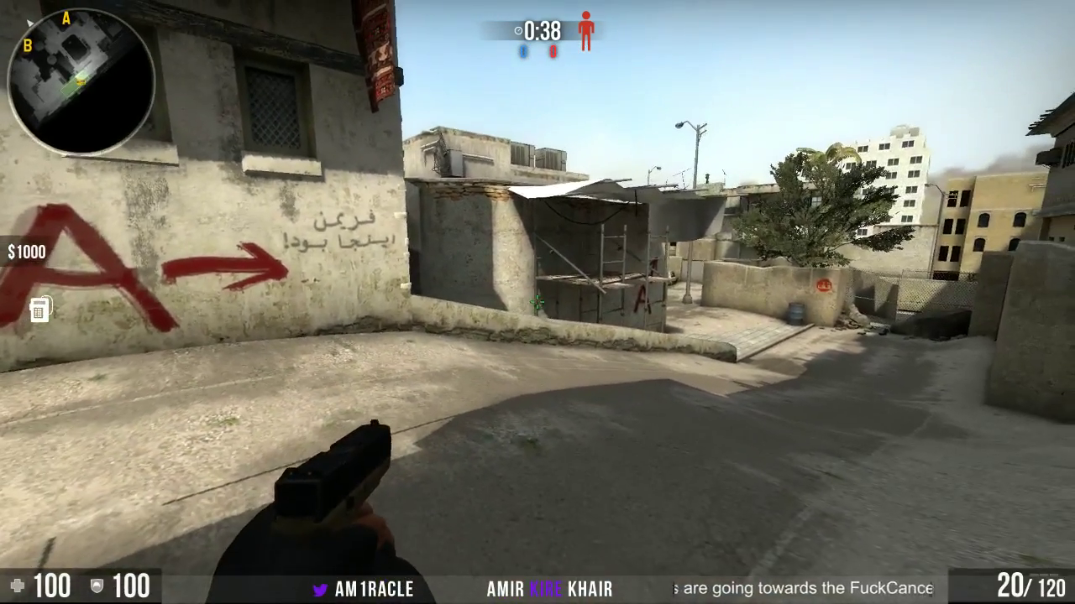
pyautogui.press('d')
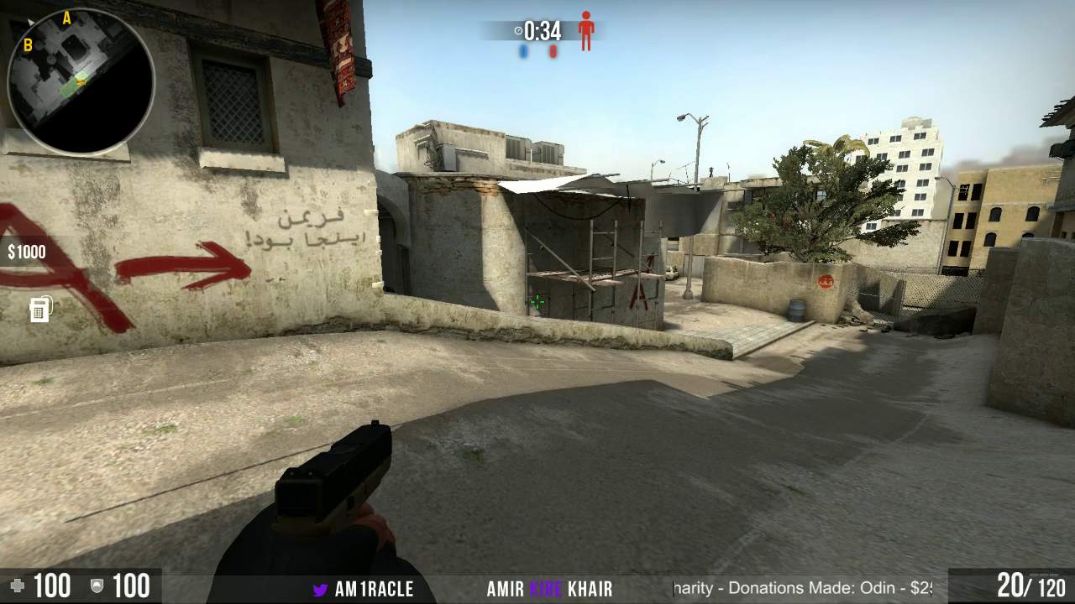
# Step: Exit the game by running the quit command in the developer console
pyautogui.press('`')
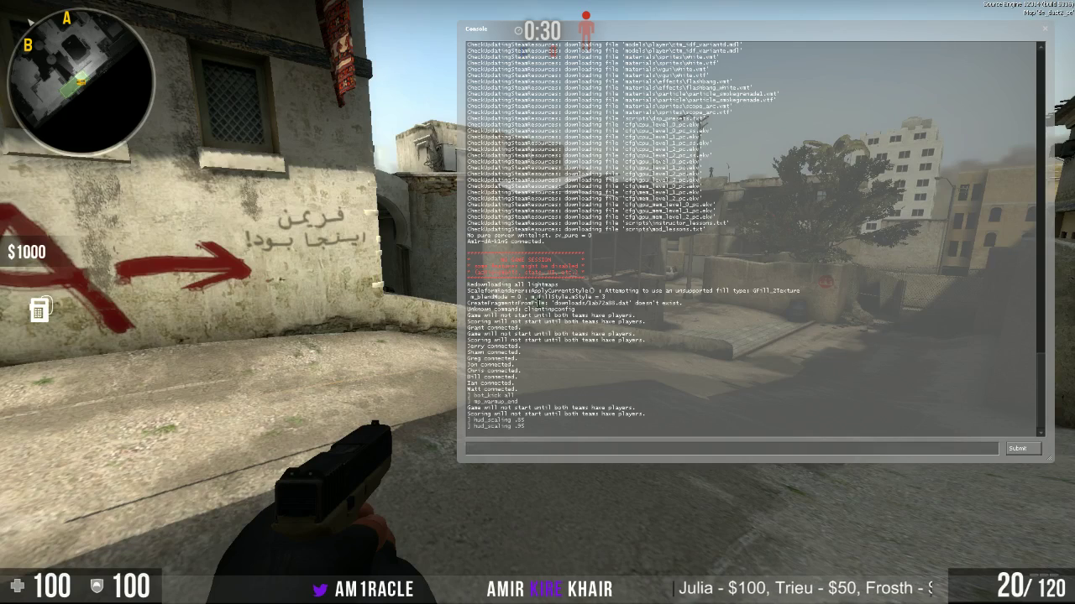
pyautogui.write('qui')
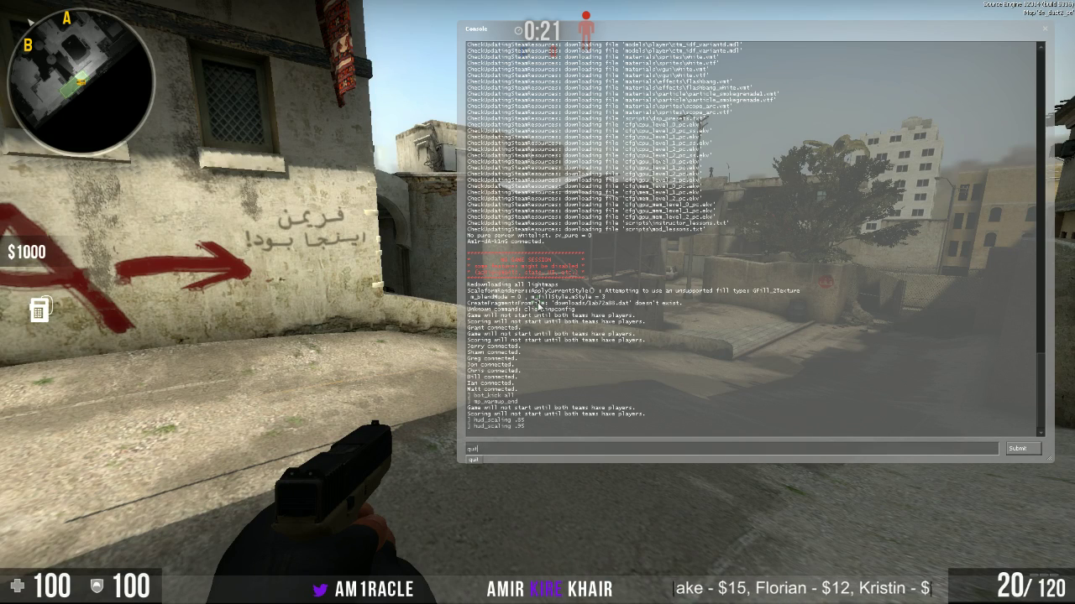
pyautogui.press('Return')
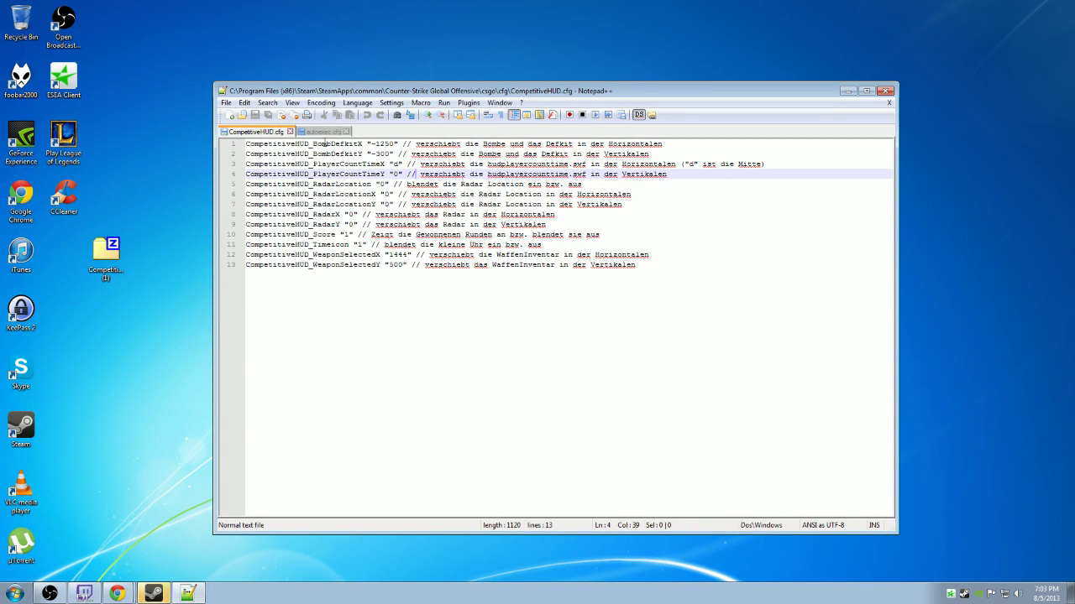
# Step: Examine the CompetitiveHUD_BombDefkitX and CompetitiveHUD_BombDefkitY values in the configuration file
pyautogui.moveTo(319, 144); pyautogui.dragTo(246, 145)
pyautogui.click(417, 153)
pyautogui.click(386, 147)
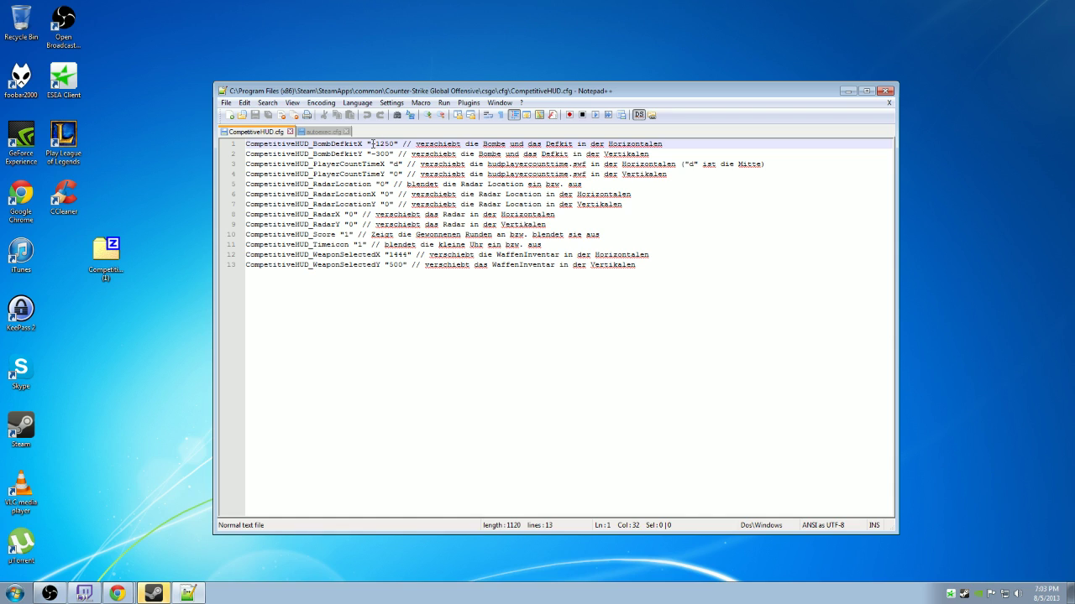
pyautogui.moveTo(372, 144); pyautogui.dragTo(400, 143)
pyautogui.click(374, 154)
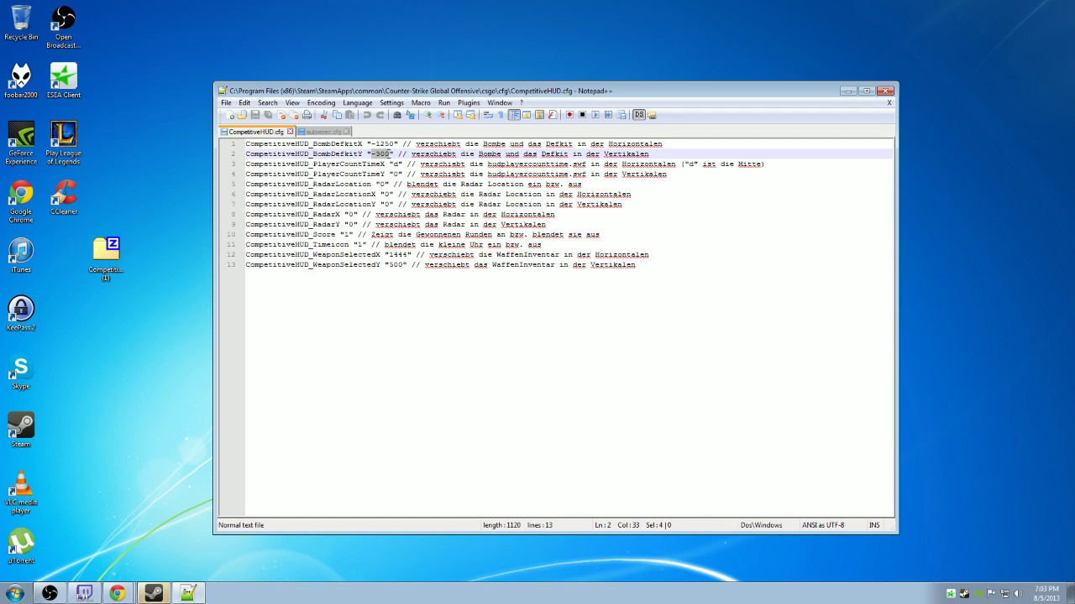
pyautogui.tripleClick(369, 153)
# Step: Examine the CompetitiveHUD_WeaponSelectedX and CompetitiveHUD_WeaponSelectedY values that position the weapon inventory
pyautogui.click(388, 265)
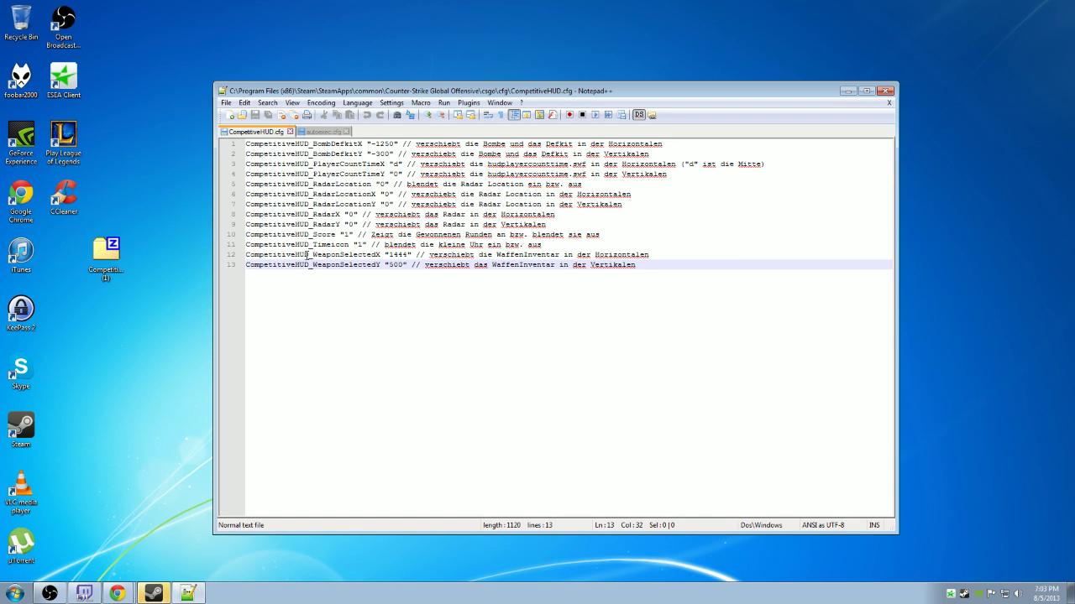
pyautogui.moveTo(307, 256); pyautogui.dragTo(412, 255)
pyautogui.click(453, 265)
pyautogui.click(322, 255)
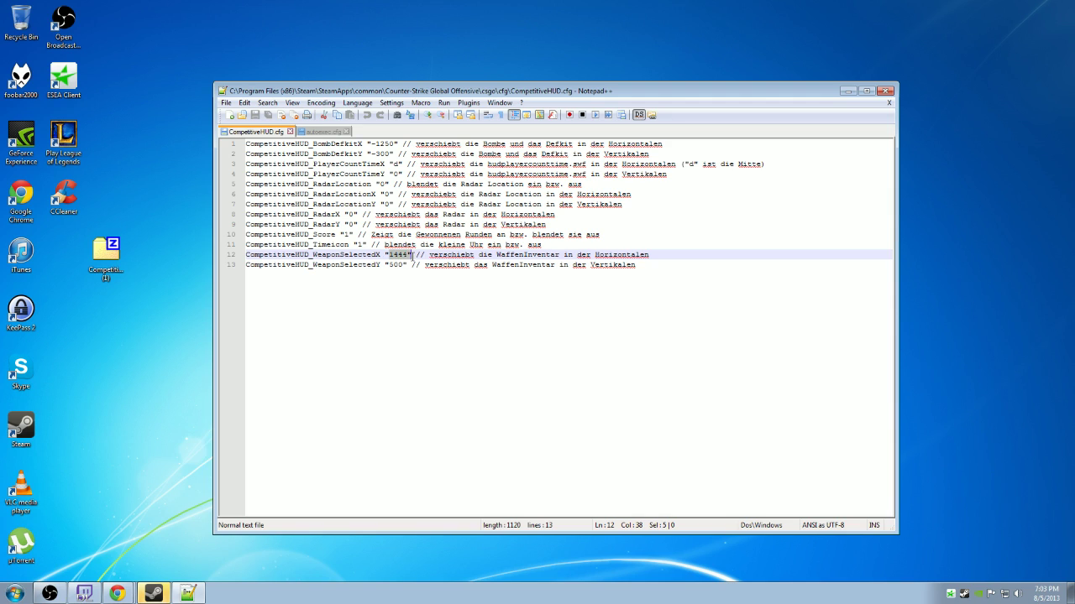
pyautogui.click(404, 257)
pyautogui.moveTo(407, 267); pyautogui.dragTo(246, 267)
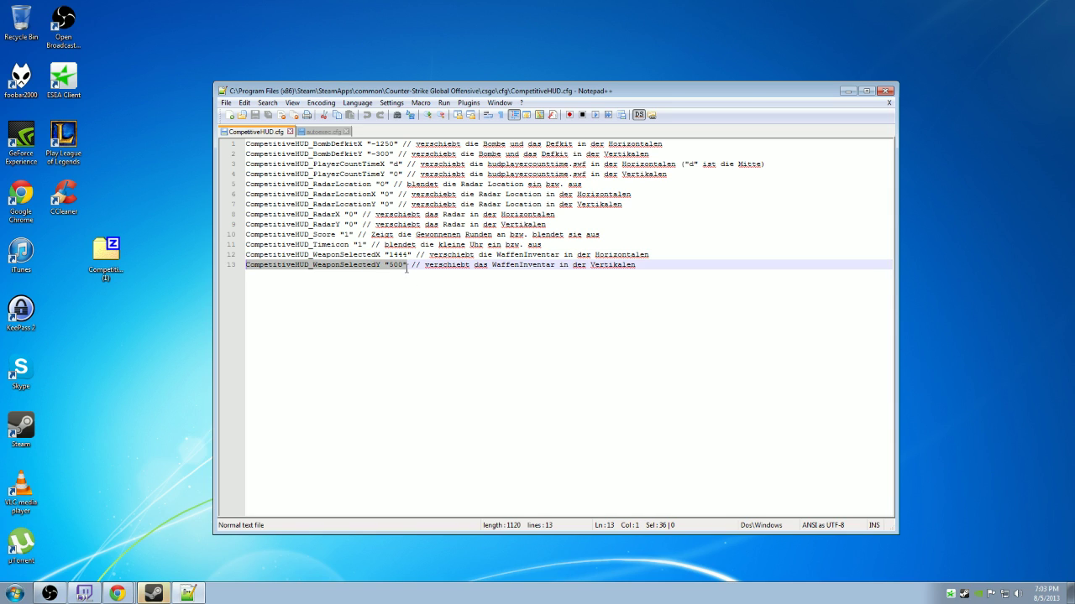
pyautogui.click(408, 267)
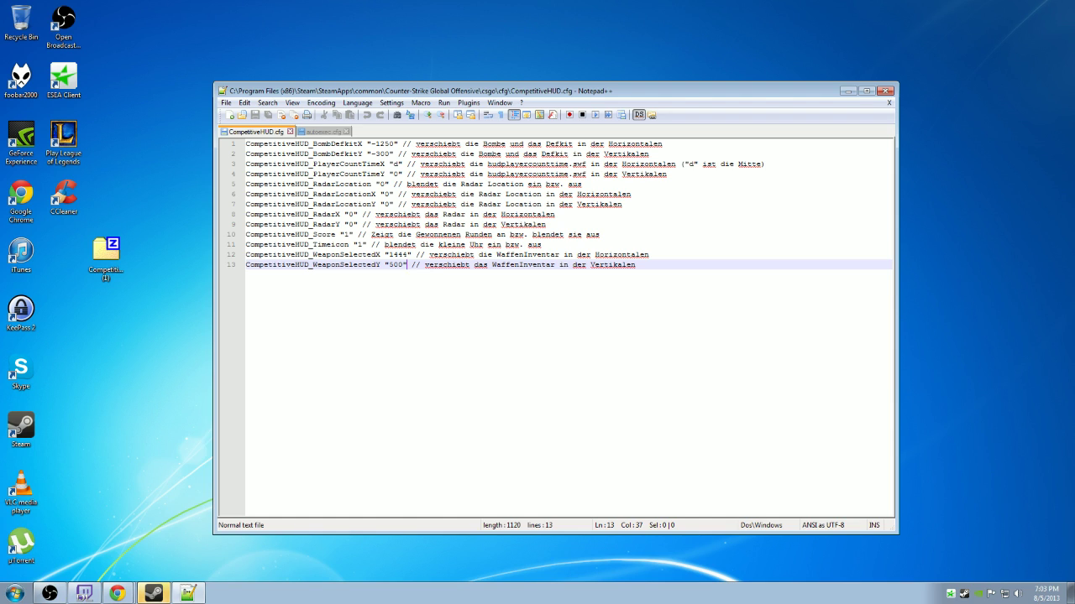
# Step: Close the autoexec.cfg file and examine the CompetitiveHUD_PlayerCountTimeX and CompetitiveHUD_PlayerCountTimeY lines
pyautogui.hotkey('alt', 'Tab')
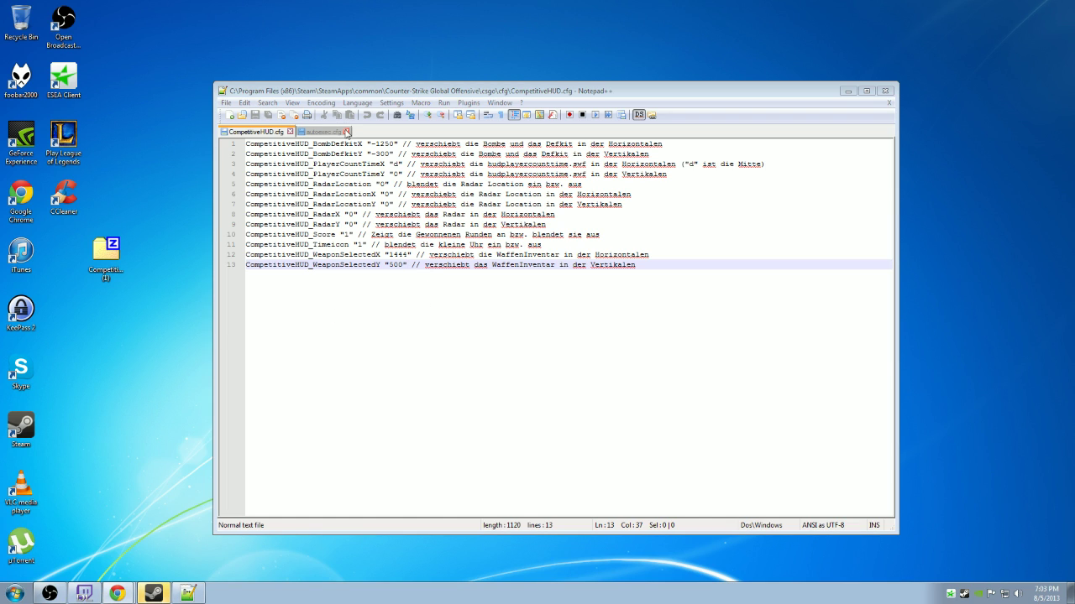
pyautogui.click(347, 132)
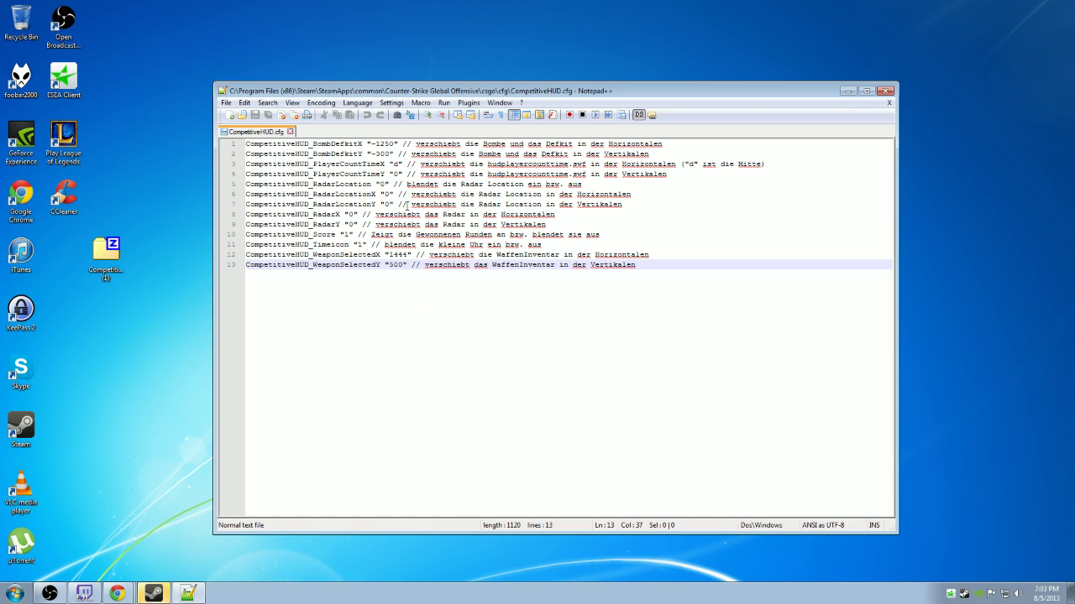
pyautogui.click(317, 164)
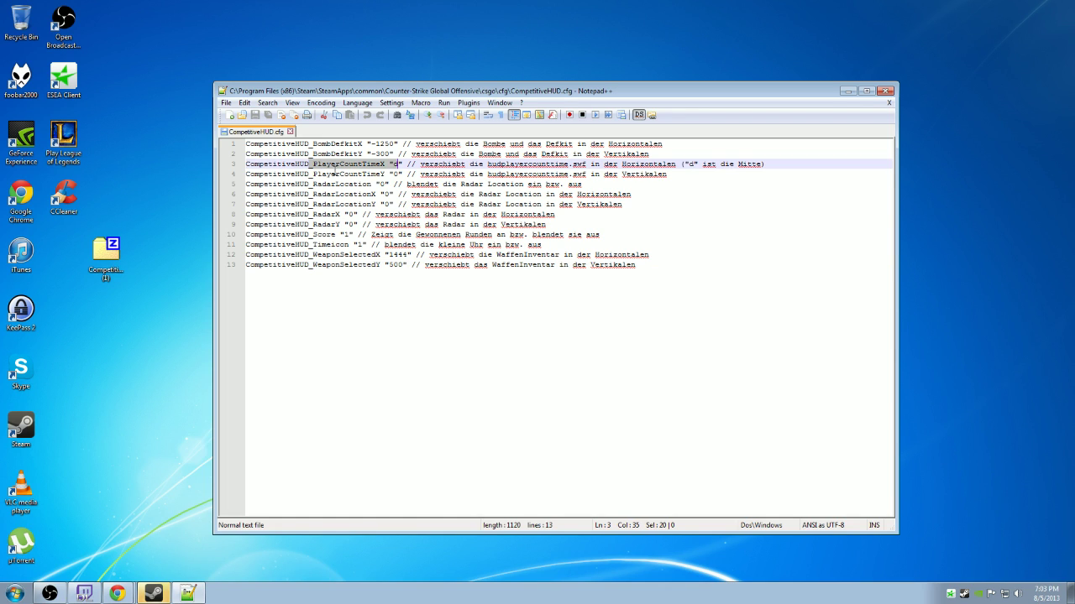
pyautogui.moveTo(312, 174); pyautogui.dragTo(246, 165)
pyautogui.tripleClick(278, 165)
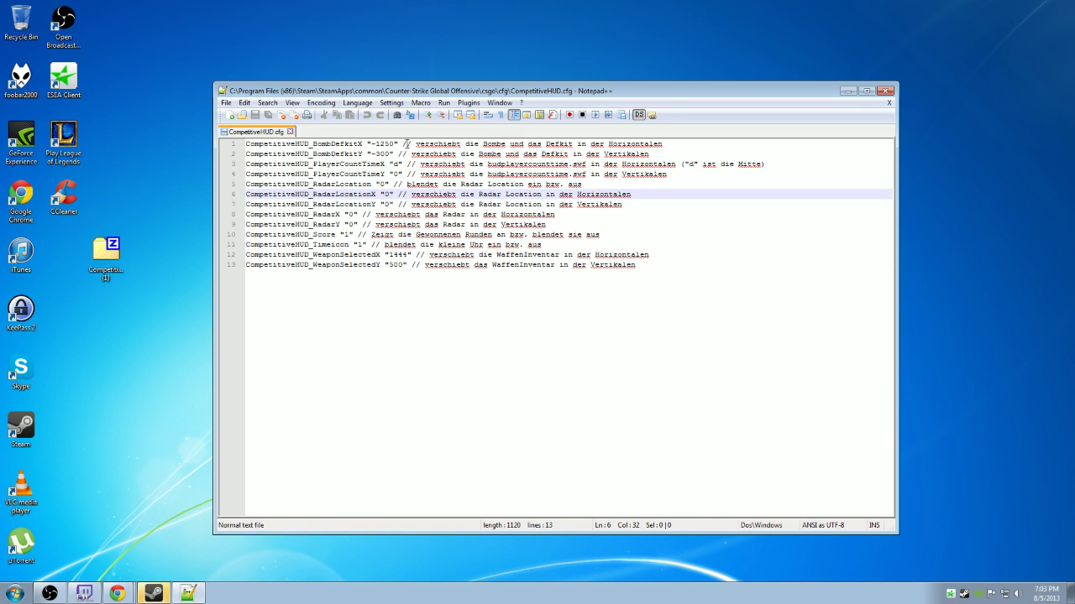
pyautogui.moveTo(341, 165); pyautogui.dragTo(427, 165)
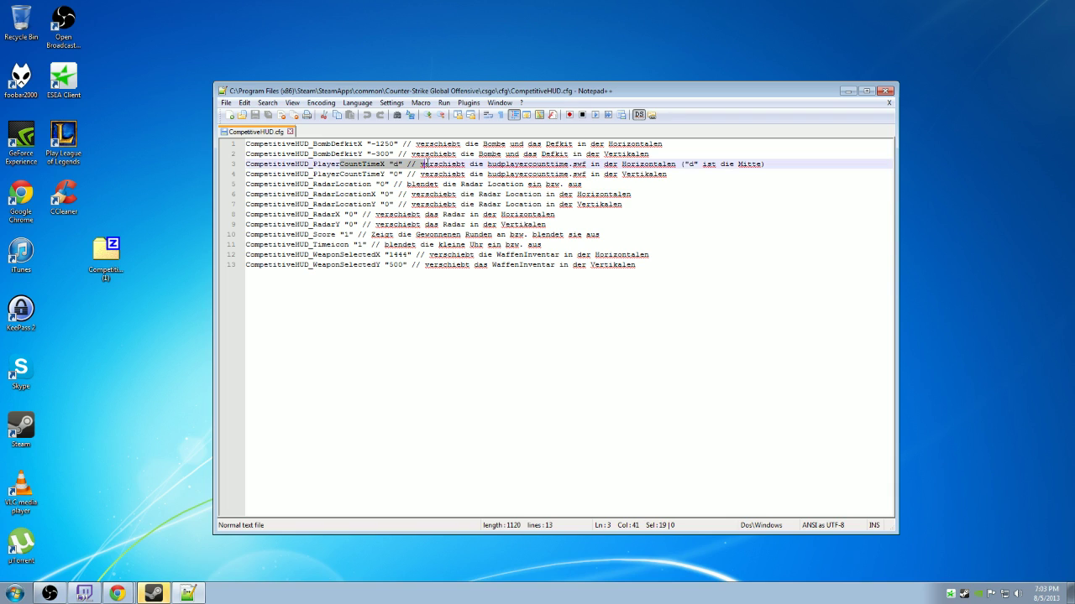
pyautogui.click(427, 165)
pyautogui.click(447, 174)
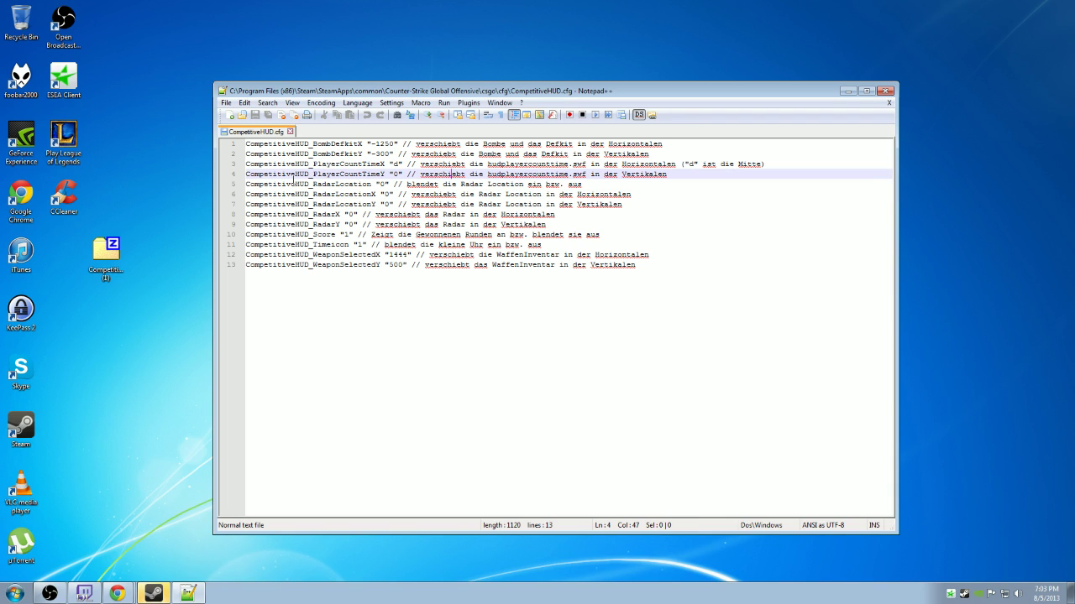
# Step: Examine the CompetitiveHUD_RadarLocation and CompetitiveHUD_RadarLocationX settings, comparing them with the player count lines above
pyautogui.moveTo(293, 184); pyautogui.dragTo(346, 184)
pyautogui.moveTo(416, 175); pyautogui.dragTo(331, 166)
pyautogui.click(354, 193)
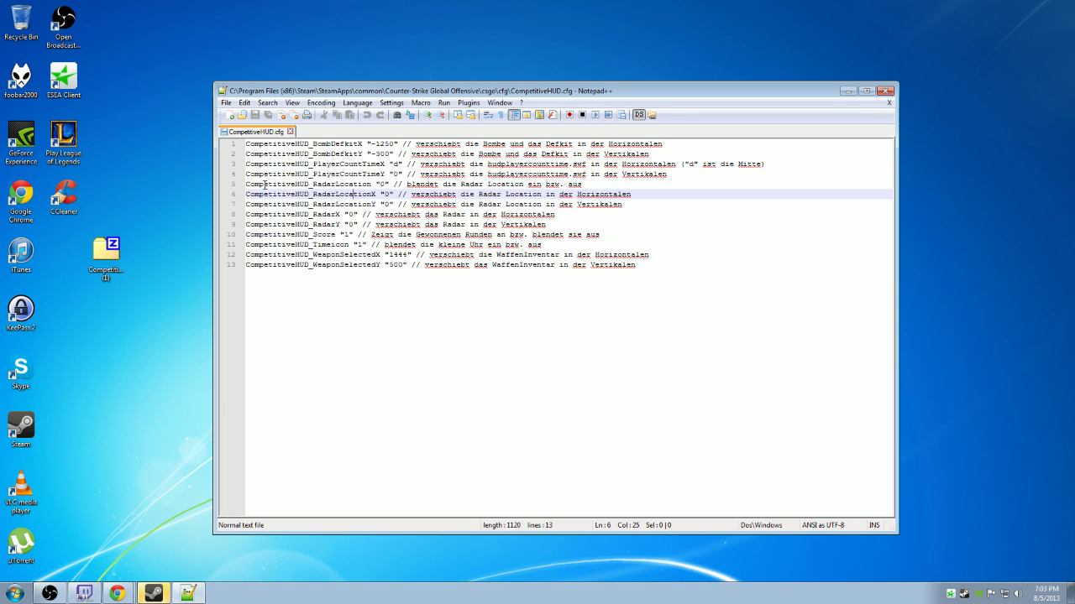
pyautogui.moveTo(299, 183); pyautogui.dragTo(357, 195)
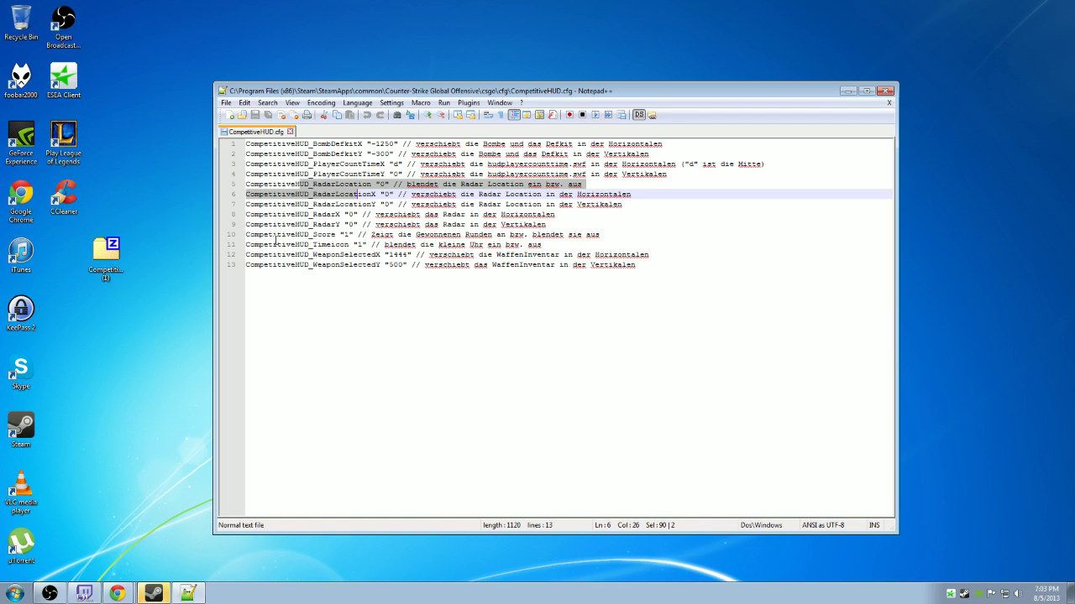
# Step: Examine the CompetitiveHUD_Timeicon setting and the neighbouring score and weapon inventory lines
pyautogui.moveTo(247, 244); pyautogui.dragTo(358, 245)
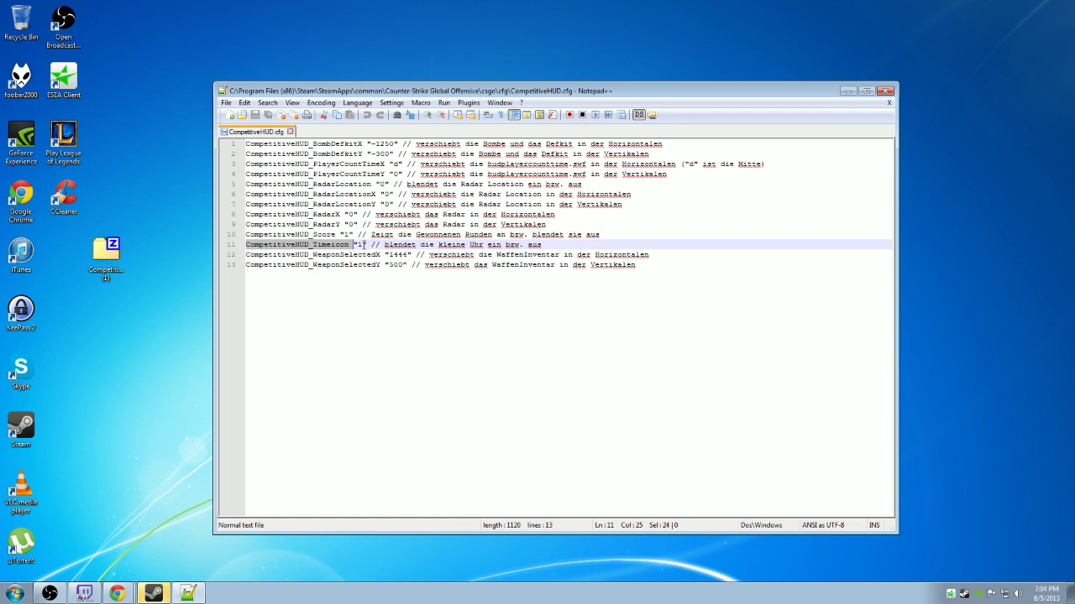
pyautogui.click(362, 244)
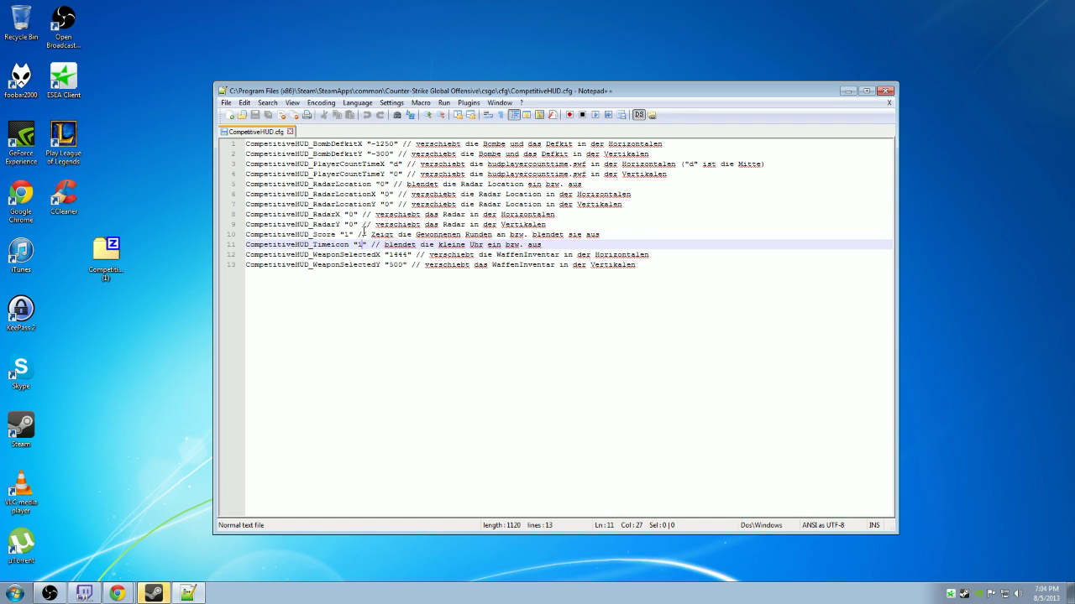
pyautogui.moveTo(299, 226); pyautogui.dragTo(408, 254)
# Step: Highlight the settings from CompetitiveHUD_PlayerCountTimeX through CompetitiveHUD_WeaponSelectedY and shift the editor window slightly upward
pyautogui.moveTo(537, 268); pyautogui.dragTo(277, 169)
pyautogui.click(277, 169)
pyautogui.moveTo(530, 89); pyautogui.dragTo(518, 67)
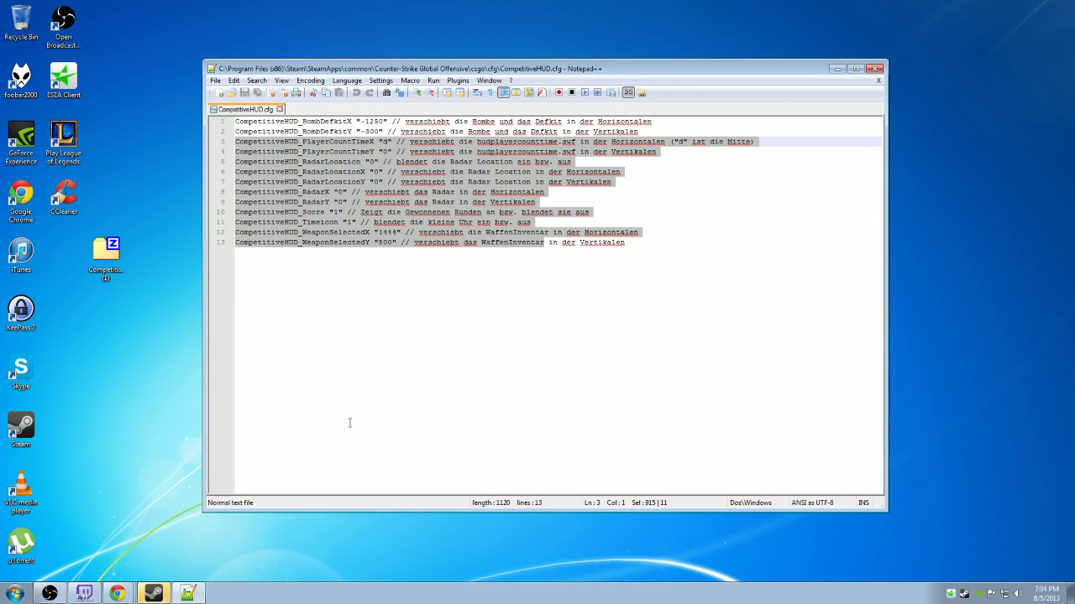
# Step: Clear the multi-line highlight and examine the CompetitiveHUD_BombDefkitX and CompetitiveHUD_BombDefkitY settings
pyautogui.click(456, 317)
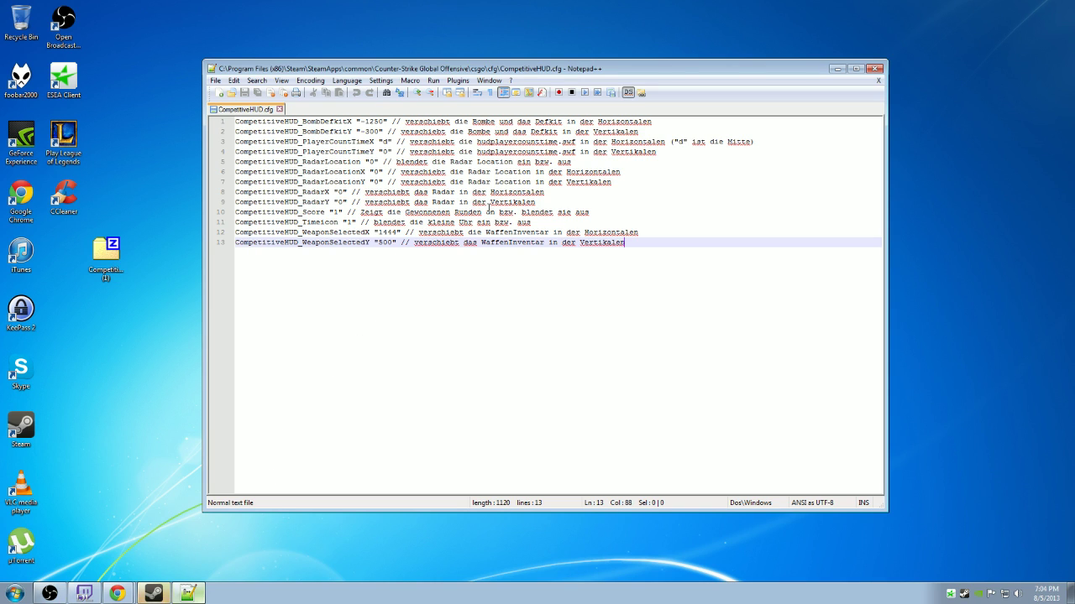
pyautogui.moveTo(388, 124)
pyautogui.mouseDown()
pyautogui.moveTo(314, 123)
pyautogui.moveTo(374, 123)
pyautogui.mouseUp()
pyautogui.click(330, 124)
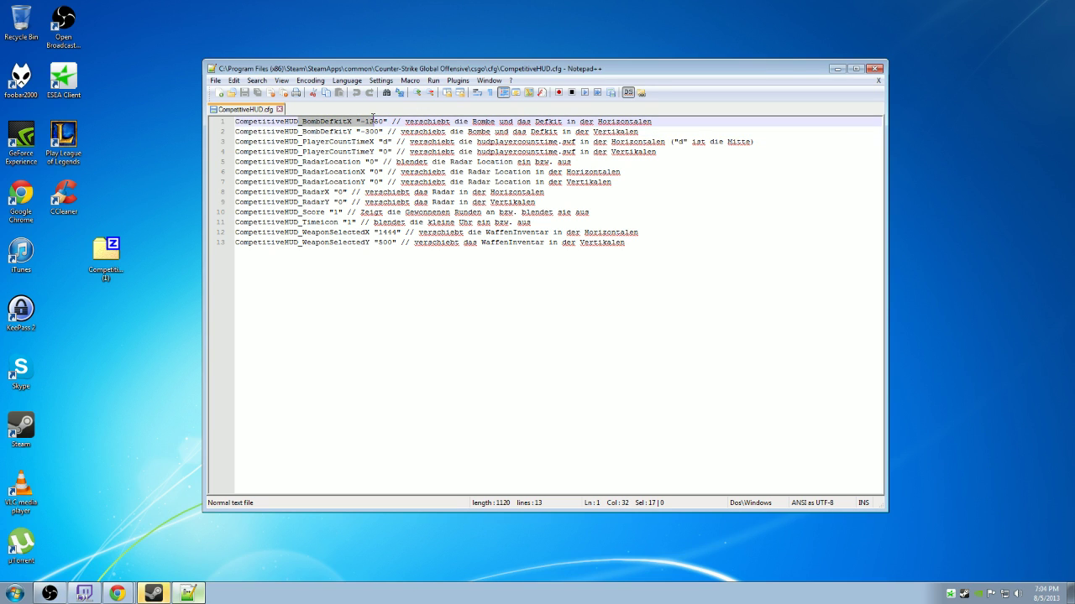
pyautogui.click(376, 123)
pyautogui.click(411, 131)
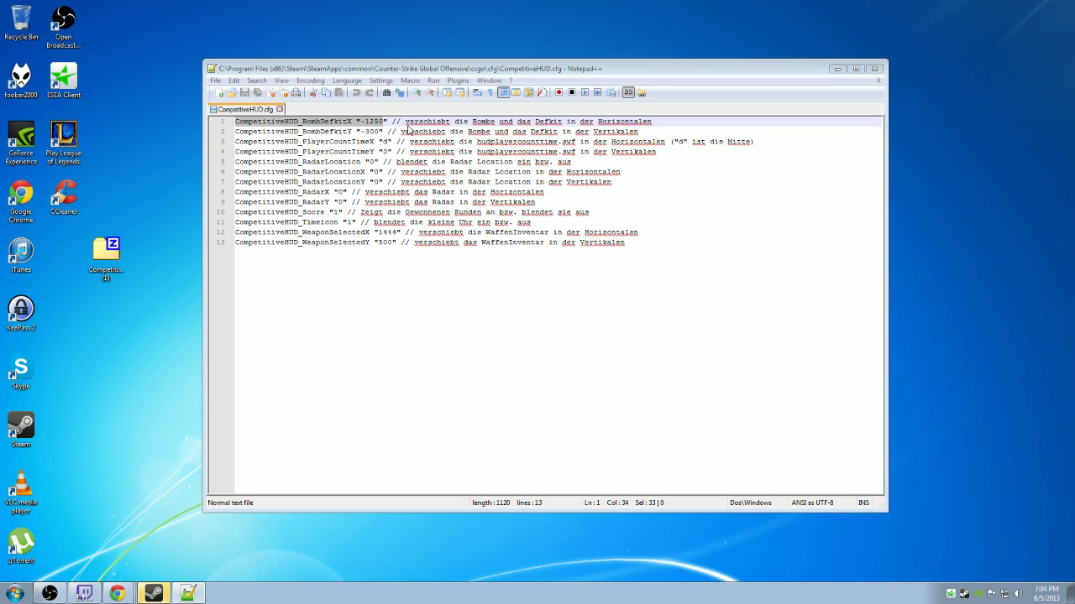
pyautogui.click(479, 124)
pyautogui.moveTo(583, 141); pyautogui.dragTo(338, 139)
pyautogui.click(362, 132)
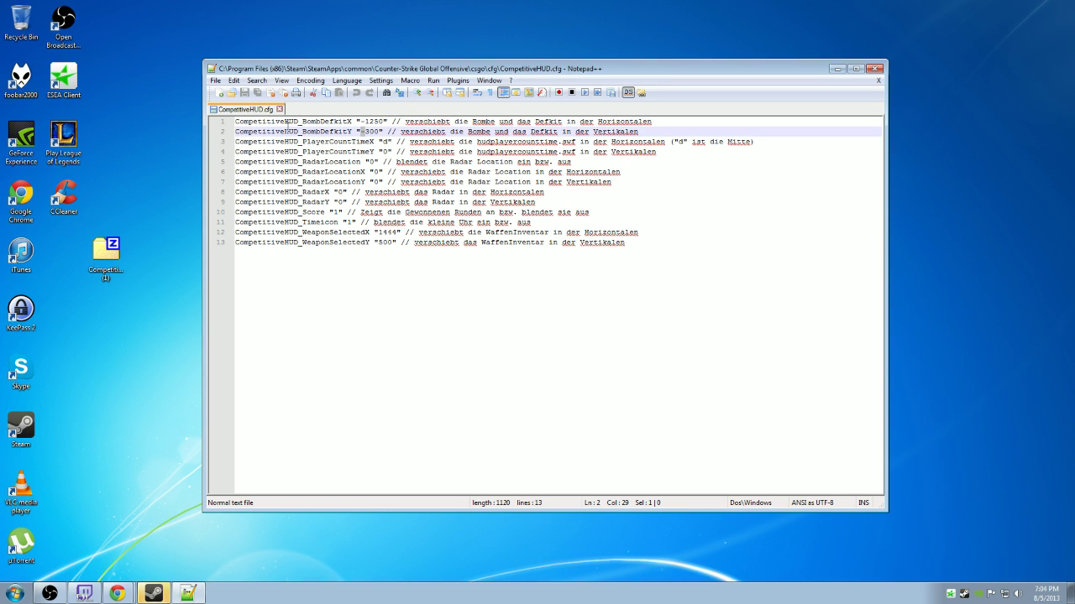
pyautogui.moveTo(236, 123); pyautogui.dragTo(401, 132)
pyautogui.click(401, 132)
pyautogui.hotkey('alt', 'Tab')
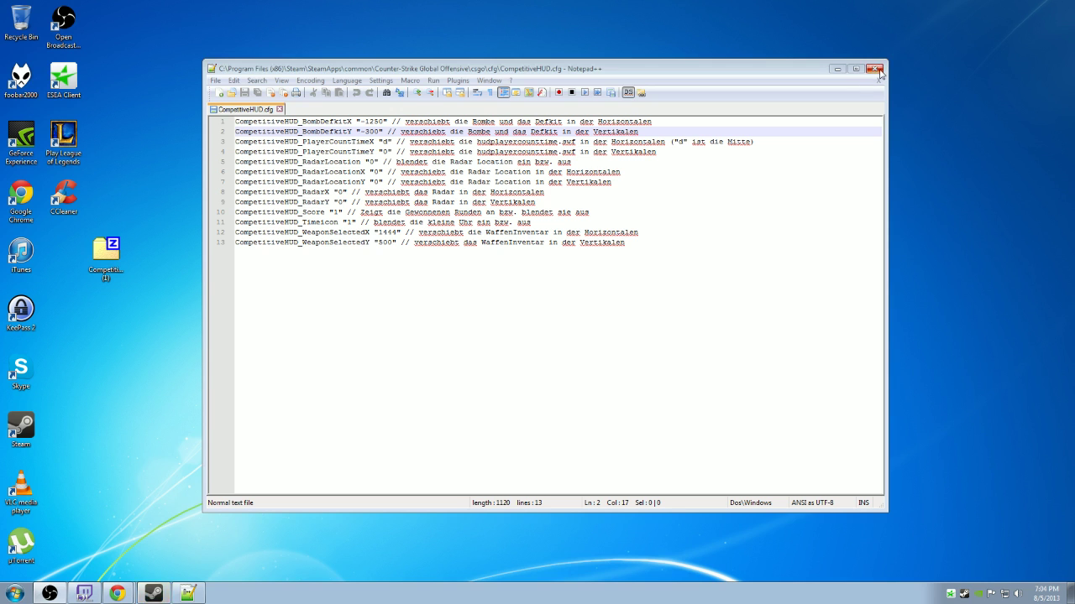
# Step: Uncover the desktop, move the Steam folder and the CompetitiveHUD archive to the Recycle Bin and try to empty it
pyautogui.moveTo(772, 64); pyautogui.dragTo(710, 320)
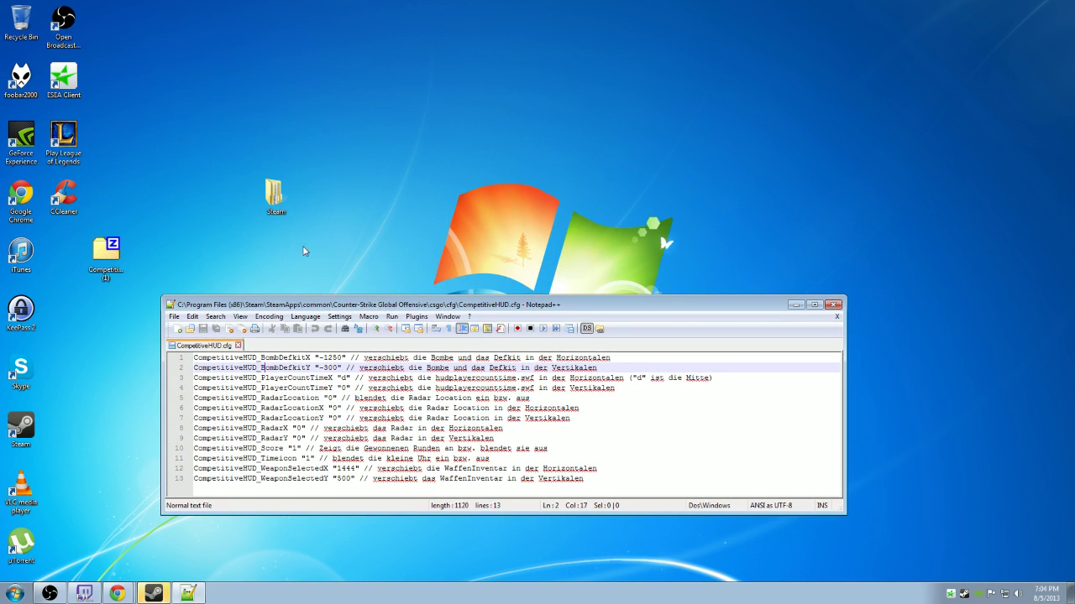
pyautogui.moveTo(107, 251); pyautogui.dragTo(235, 197)
pyautogui.moveTo(345, 233); pyautogui.dragTo(7, 24)
pyautogui.rightClick(10, 16)
pyautogui.click(50, 41)
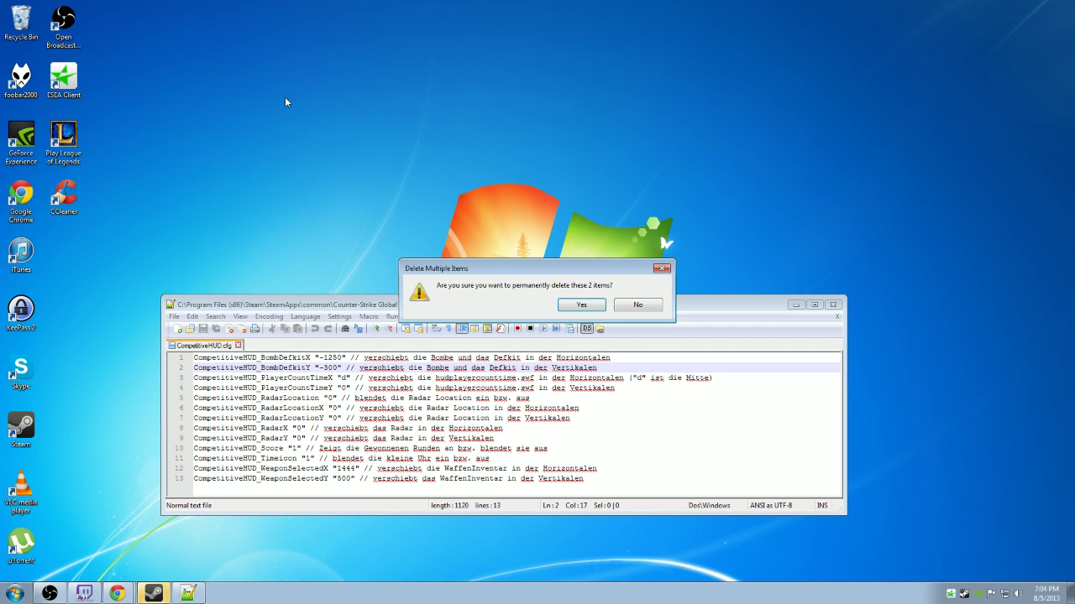
pyautogui.click(638, 307)
# Step: Shrink the editor window to fit closely around the CompetitiveHUD.cfg lines and reposition it on the upper part of the desktop
pyautogui.moveTo(633, 311); pyautogui.dragTo(617, 167)
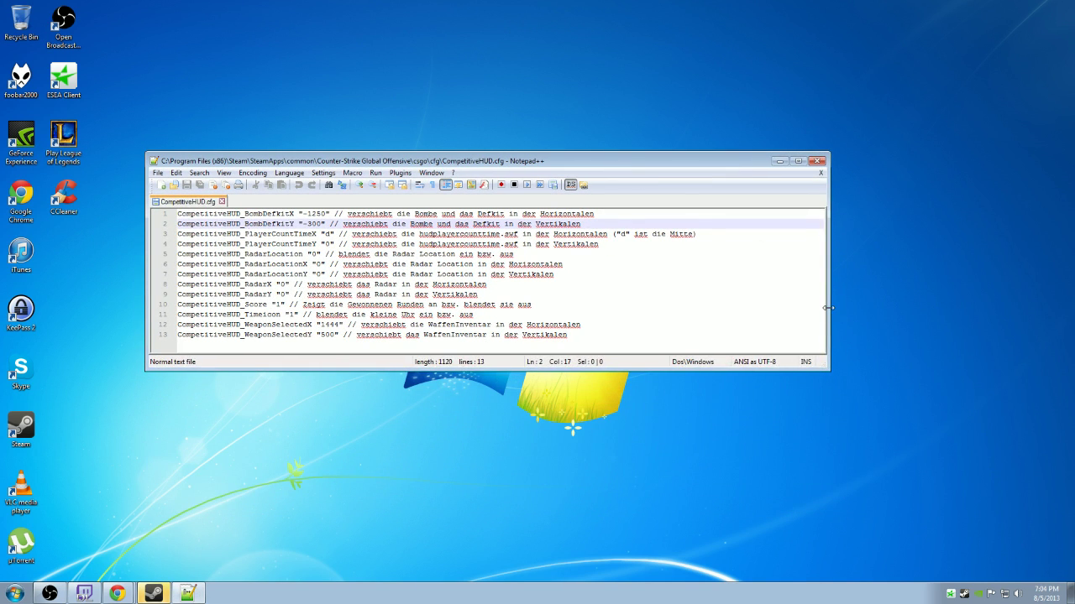
pyautogui.moveTo(828, 308); pyautogui.dragTo(717, 384)
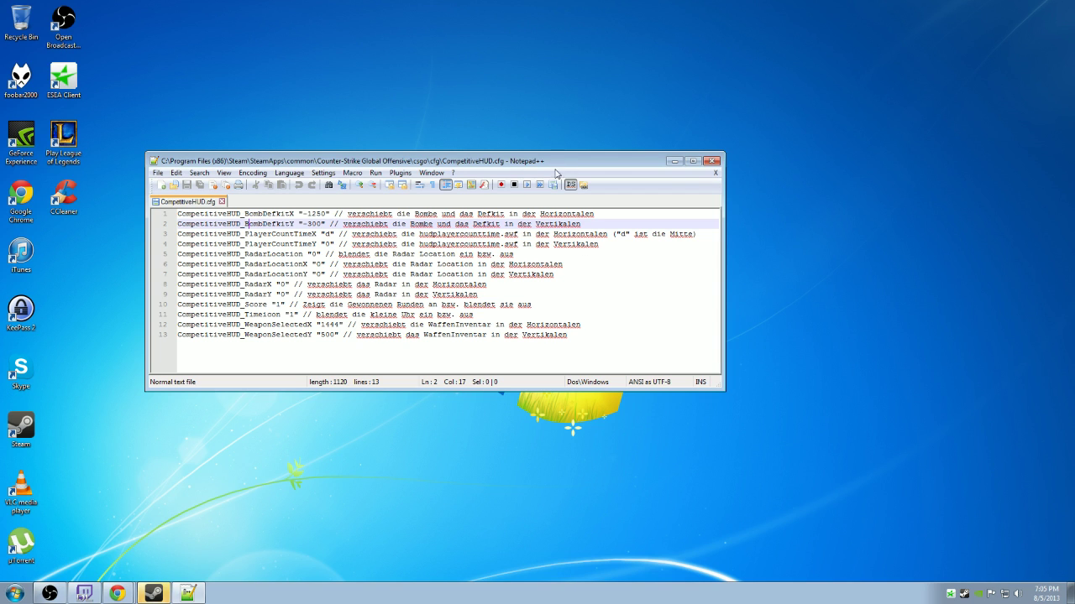
pyautogui.moveTo(554, 161); pyautogui.dragTo(654, 230)
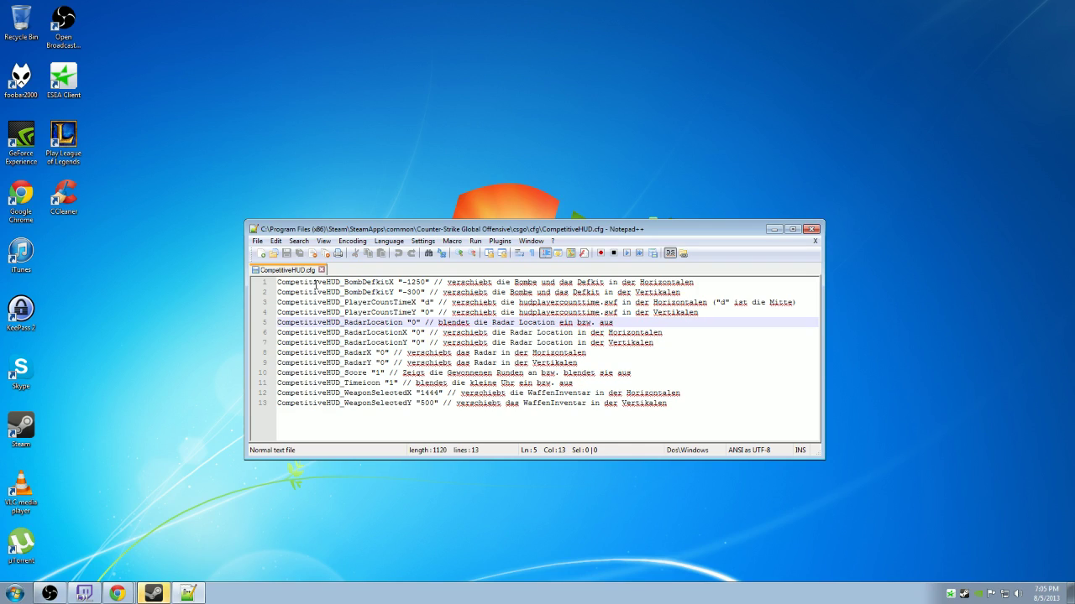
pyautogui.moveTo(278, 282); pyautogui.dragTo(456, 368)
pyautogui.click(697, 352)
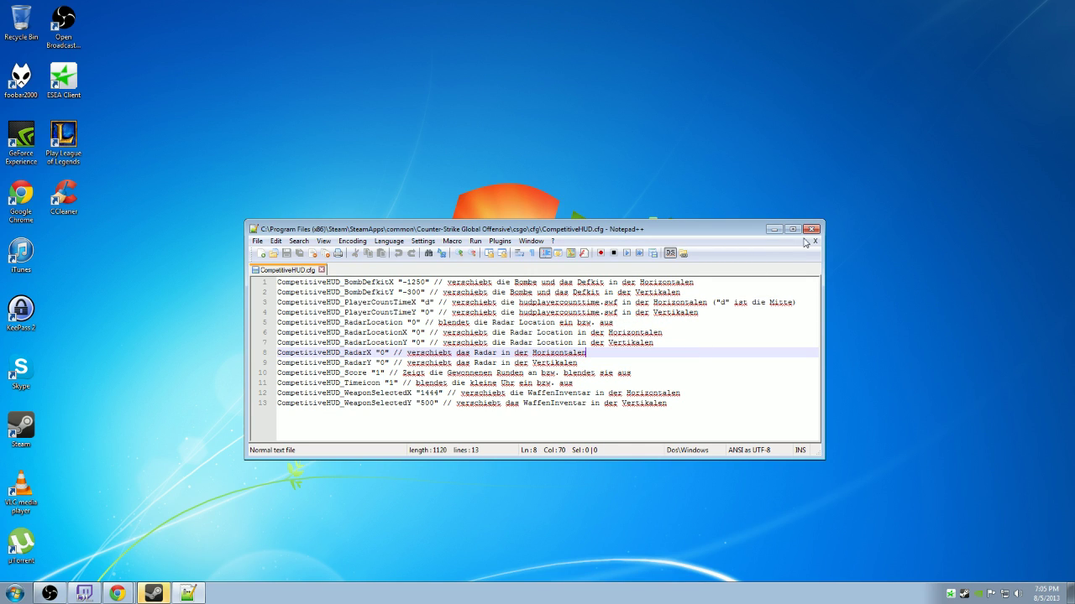
pyautogui.moveTo(706, 228); pyautogui.dragTo(703, 155)
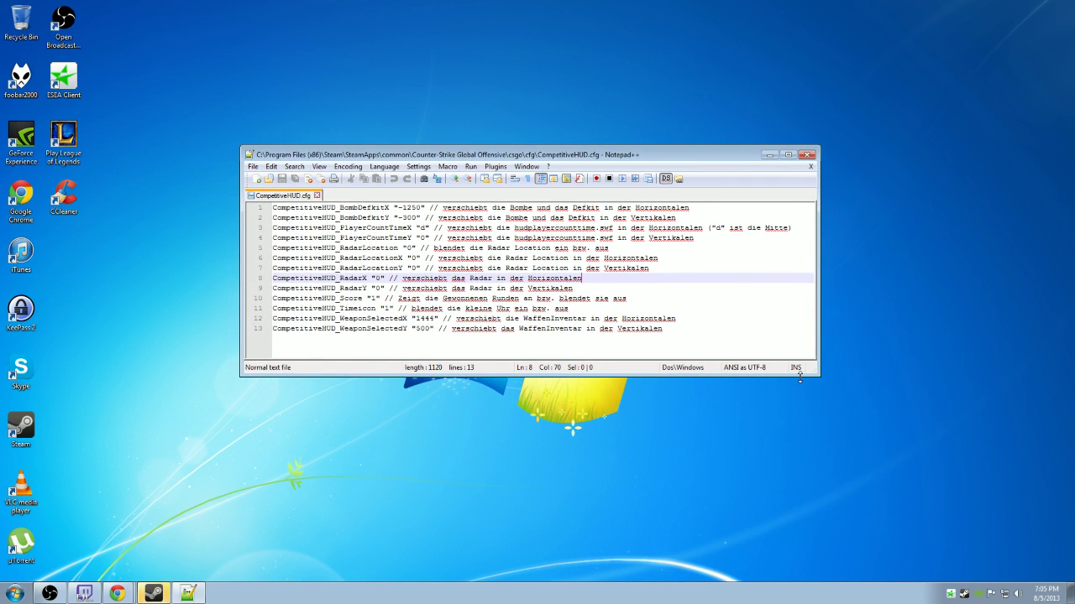
pyautogui.moveTo(799, 378); pyautogui.dragTo(801, 361)
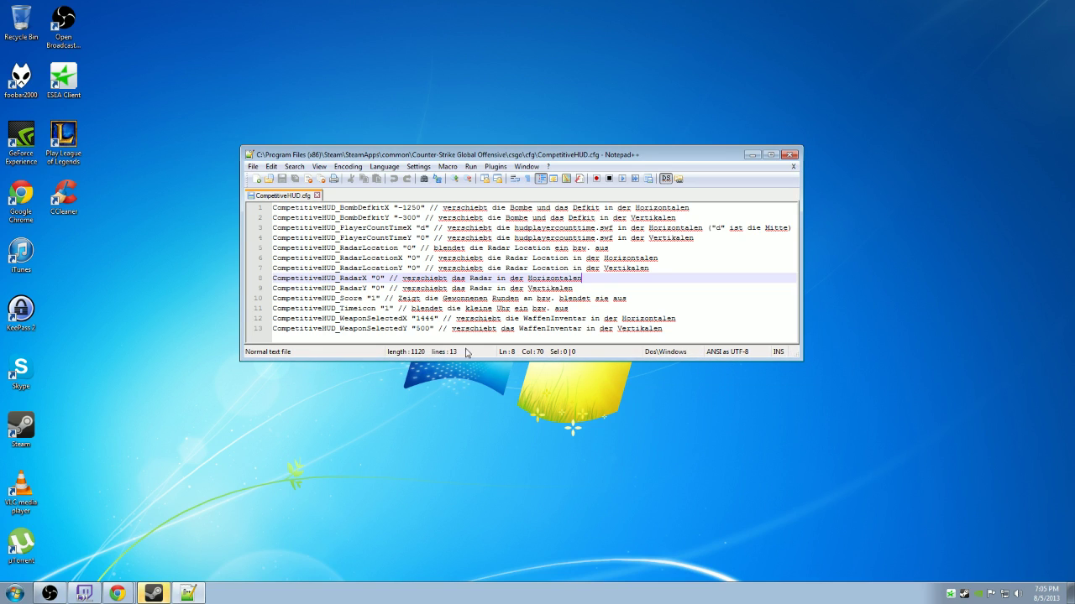
# Step: Review the CompetitiveHUD_PlayerCountTimeX line once more and close the text editor
pyautogui.moveTo(487, 325); pyautogui.dragTo(308, 319)
pyautogui.moveTo(476, 216); pyautogui.dragTo(528, 228)
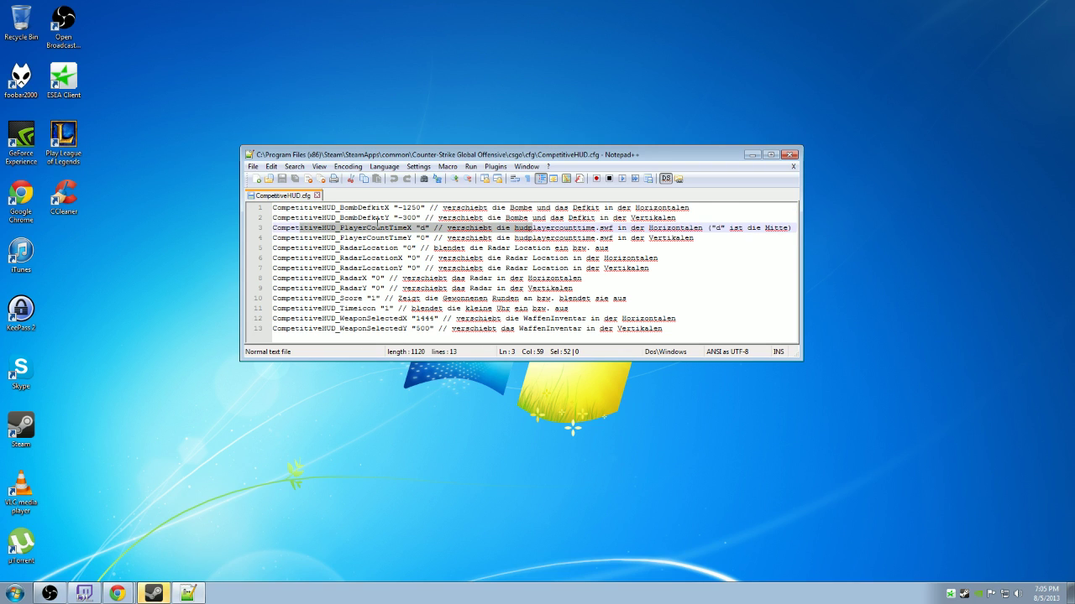
pyautogui.click(379, 228)
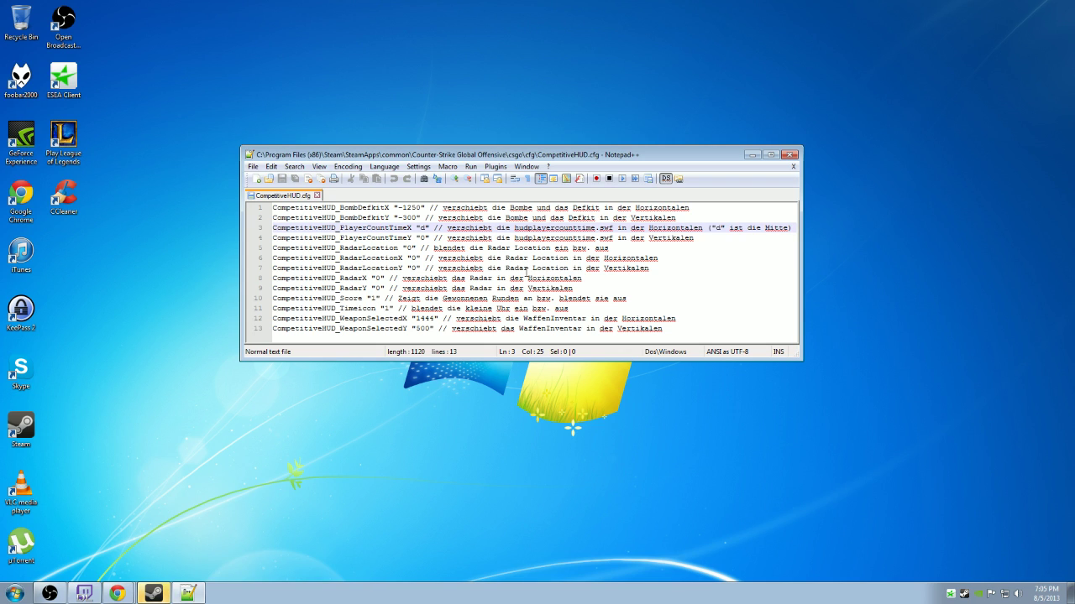
pyautogui.click(790, 155)
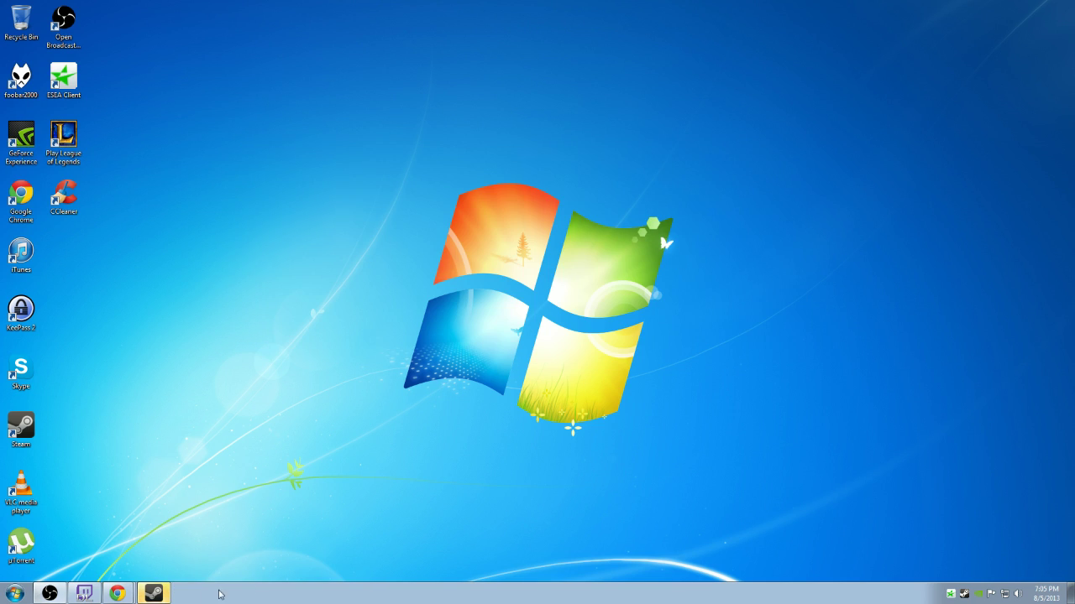